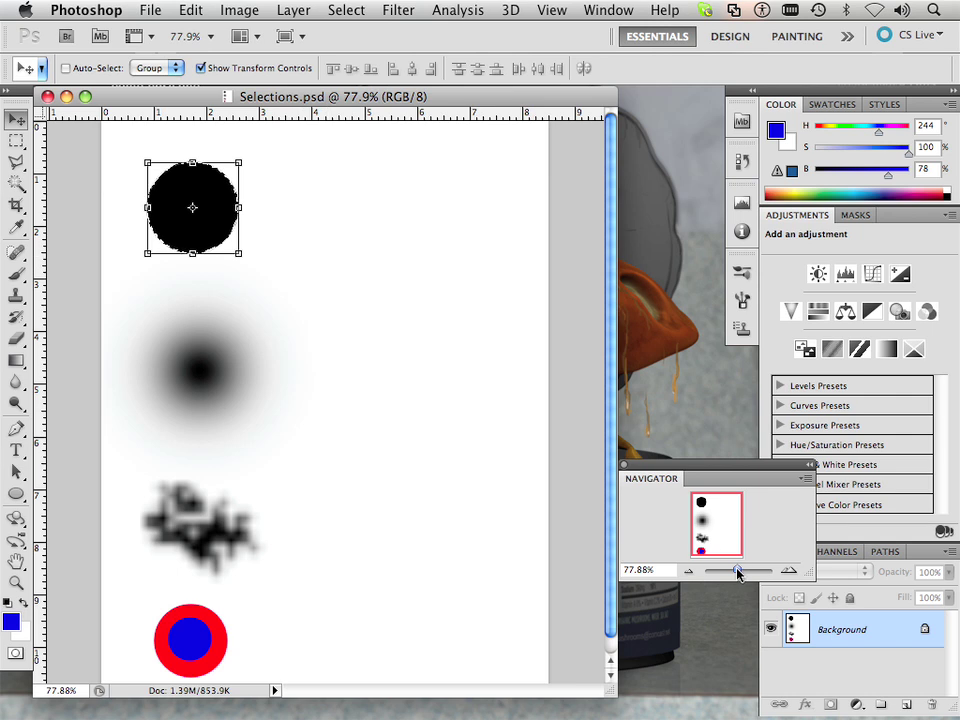
# Step: Zoom the view to about 111% on the black circle and deselect it
pyautogui.moveTo(738, 572); pyautogui.dragTo(743, 573)
pyautogui.moveTo(707, 516); pyautogui.dragTo(706, 505)
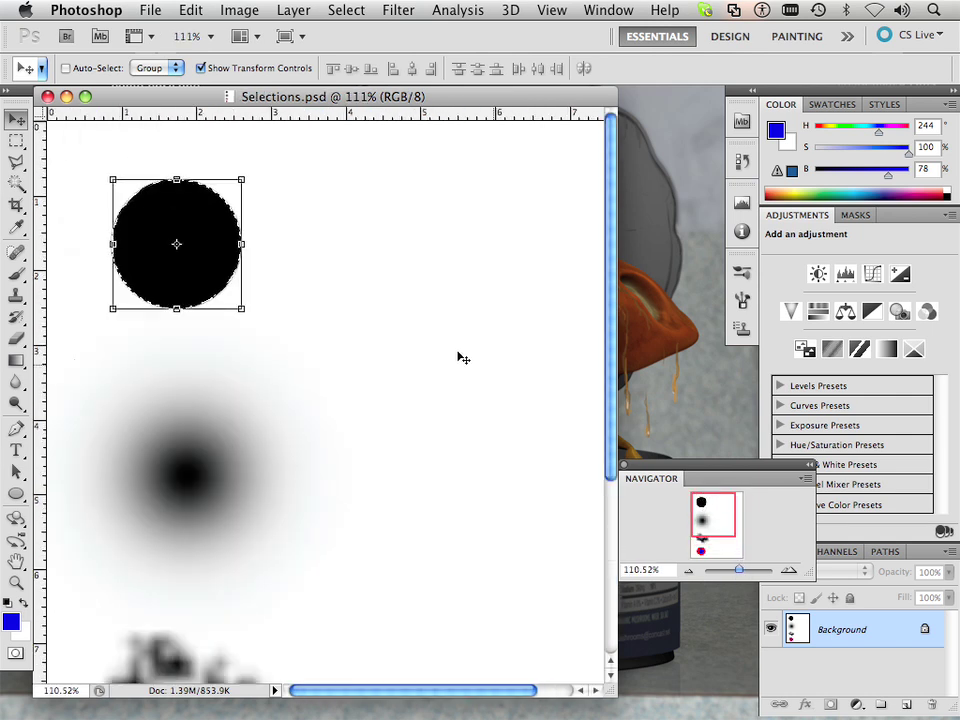
pyautogui.click(16, 146)
pyautogui.click(346, 10)
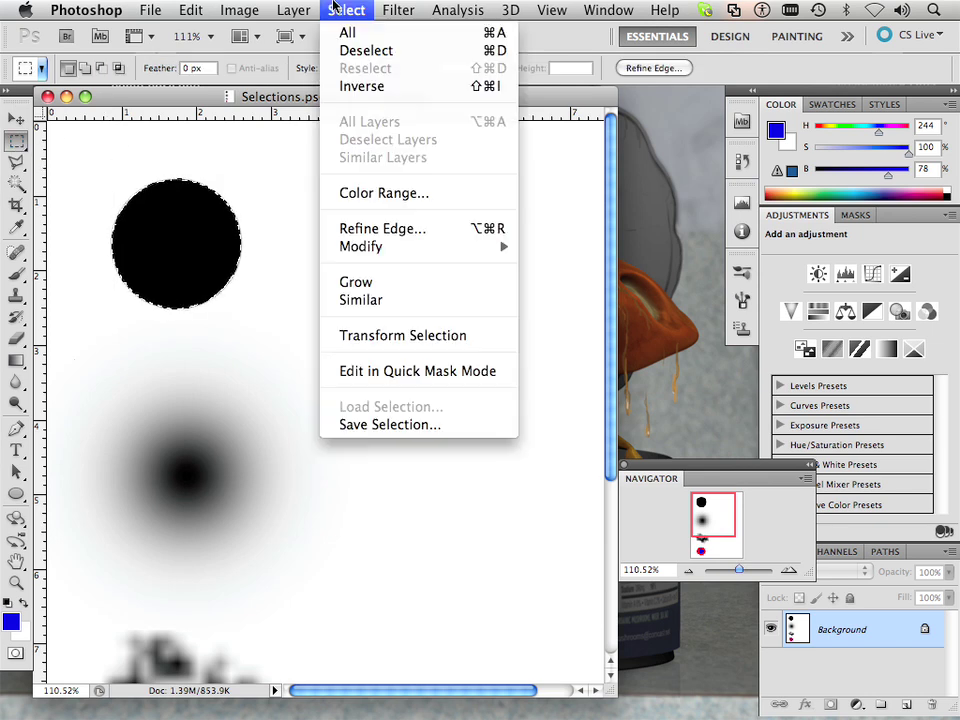
pyautogui.click(346, 51)
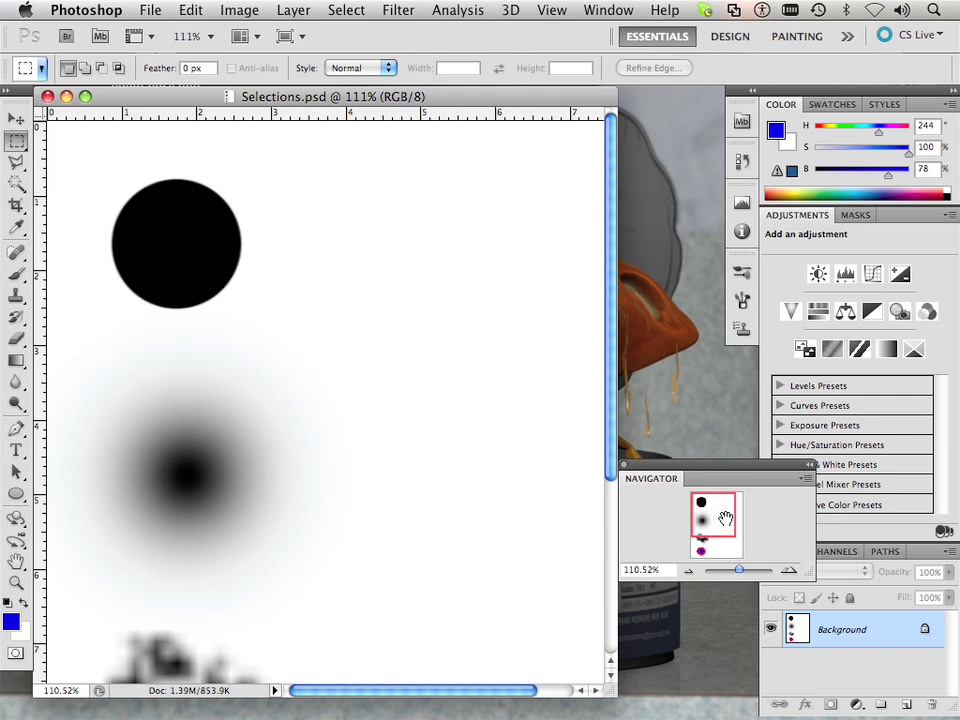
# Step: Pan to view the blurred shapes and red-and-blue circle, ending on the Magic Wand tool
pyautogui.moveTo(725, 517)
pyautogui.mouseDown()
pyautogui.moveTo(725, 532)
pyautogui.moveTo(725, 519)
pyautogui.mouseUp()
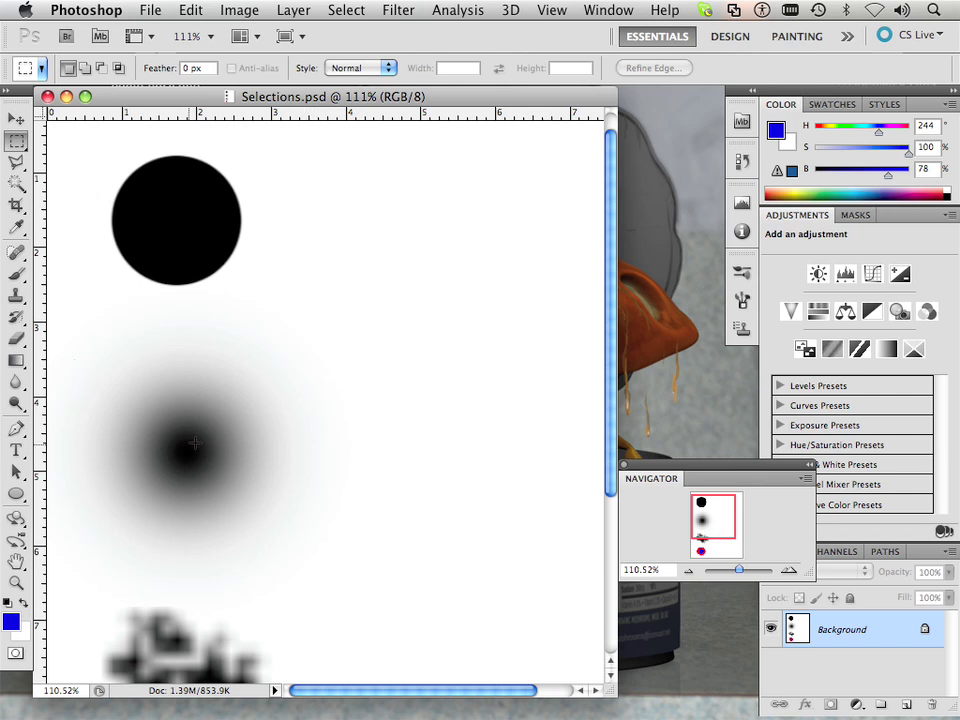
pyautogui.moveTo(706, 505)
pyautogui.mouseDown()
pyautogui.moveTo(707, 546)
pyautogui.moveTo(706, 507)
pyautogui.moveTo(707, 525)
pyautogui.mouseUp()
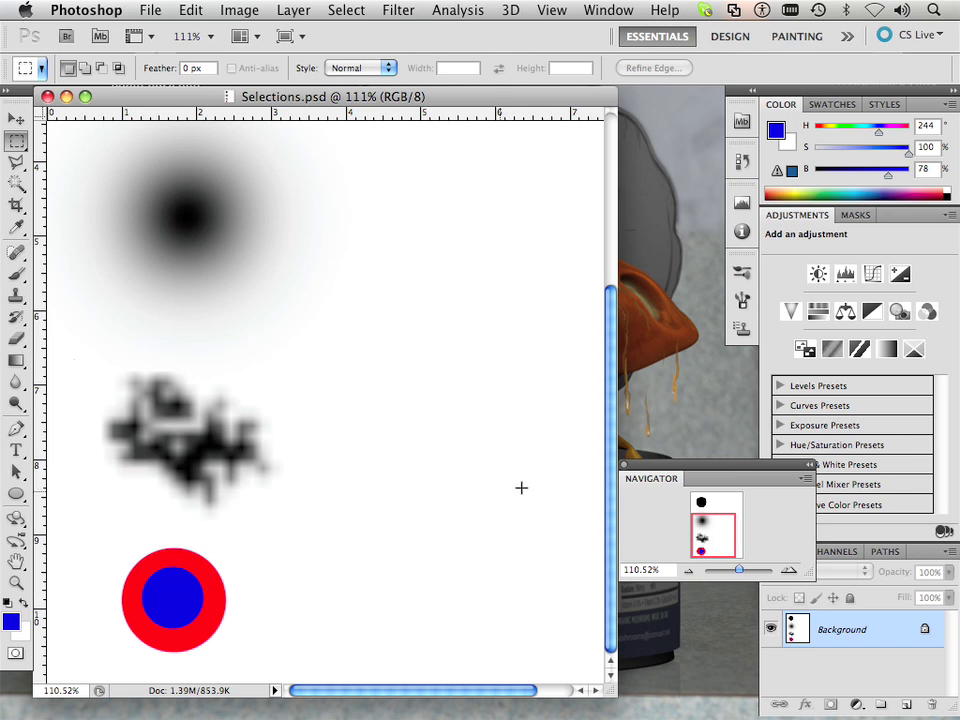
pyautogui.moveTo(708, 540); pyautogui.dragTo(699, 503)
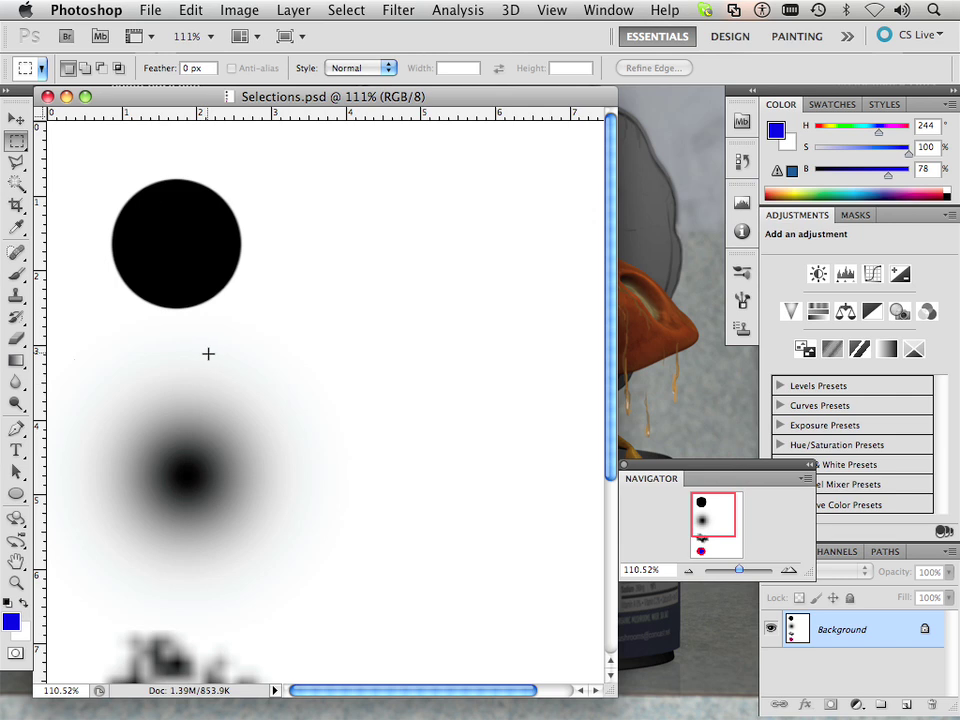
pyautogui.click(16, 183)
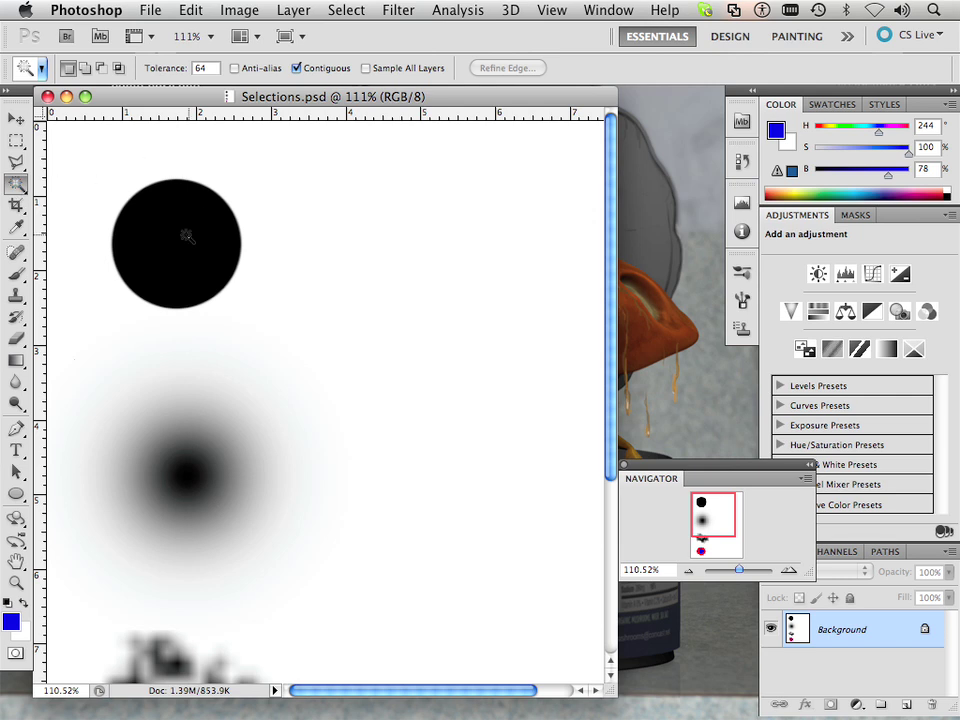
# Step: Magic Wand the black circle, test moving it right, and undo the move
pyautogui.click(175, 286)
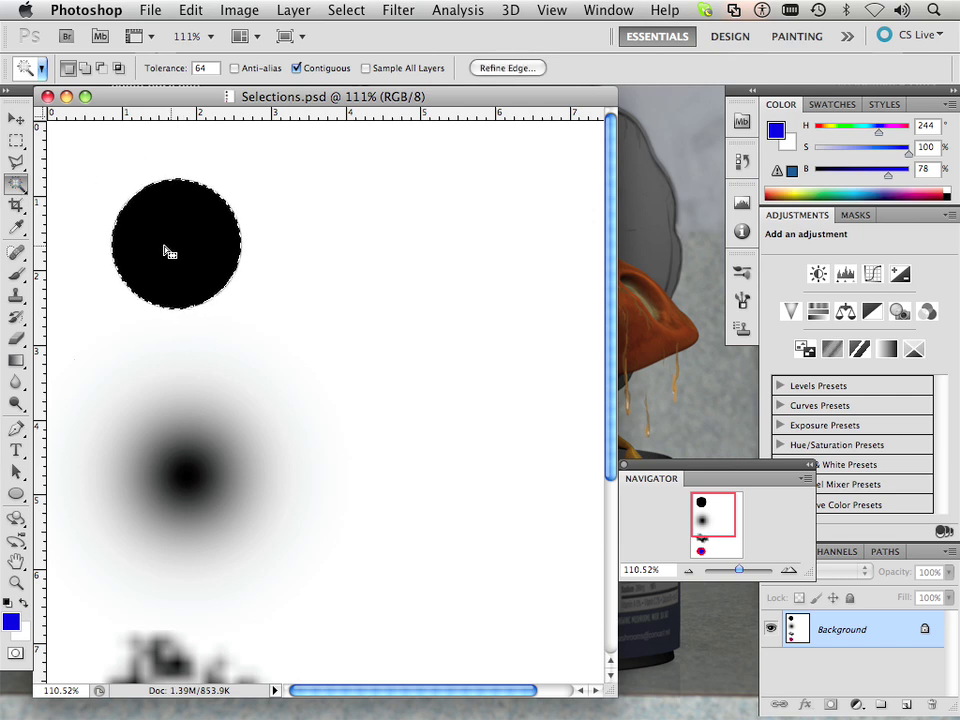
pyautogui.press('v')
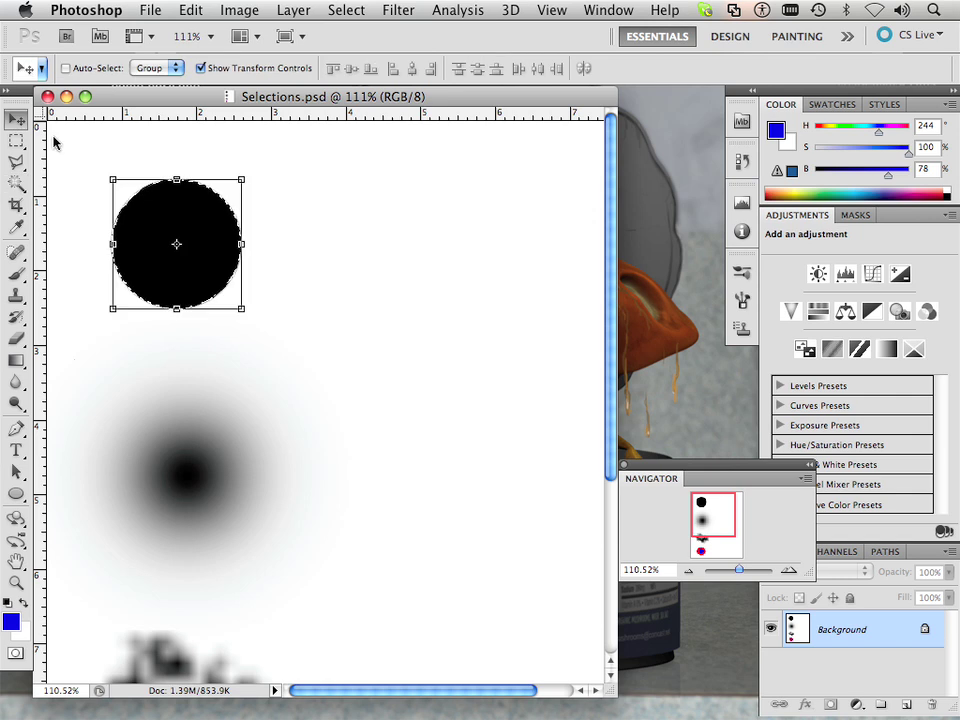
pyautogui.moveTo(195, 240); pyautogui.dragTo(394, 270)
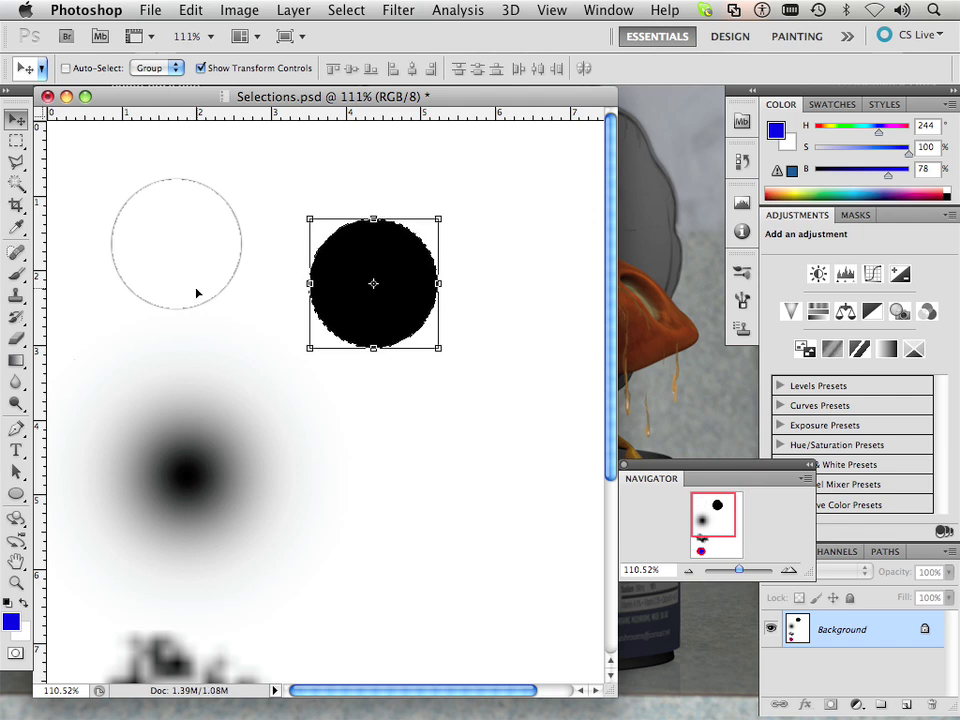
pyautogui.press('super+z')
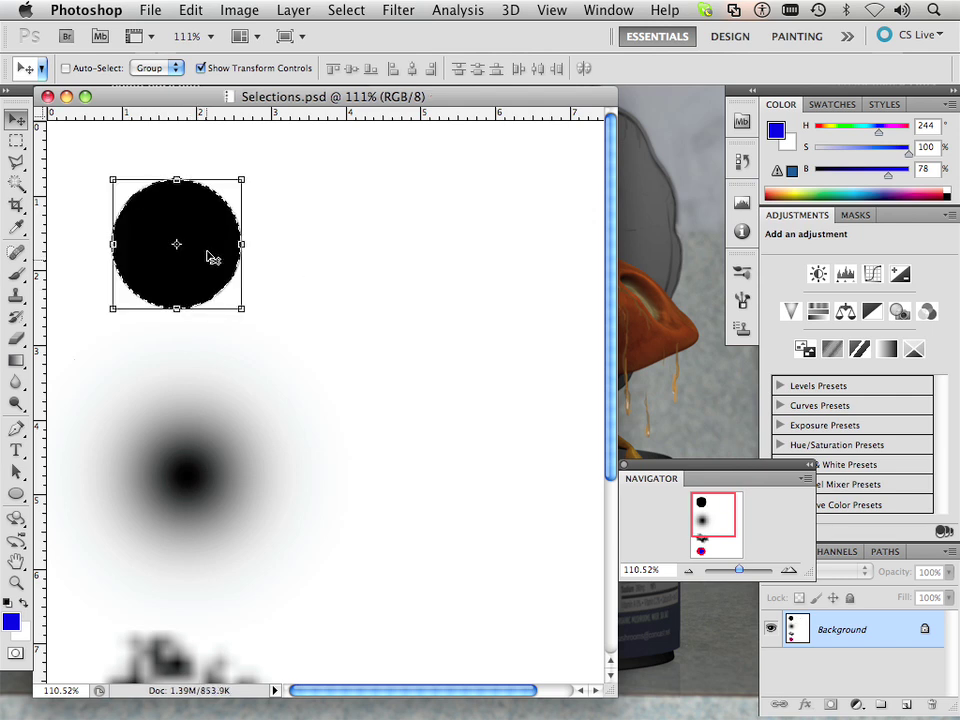
# Step: Enable Anti-alias with Tolerance 128, reselect the circle, test a 200 px move, and undo
pyautogui.click(16, 183)
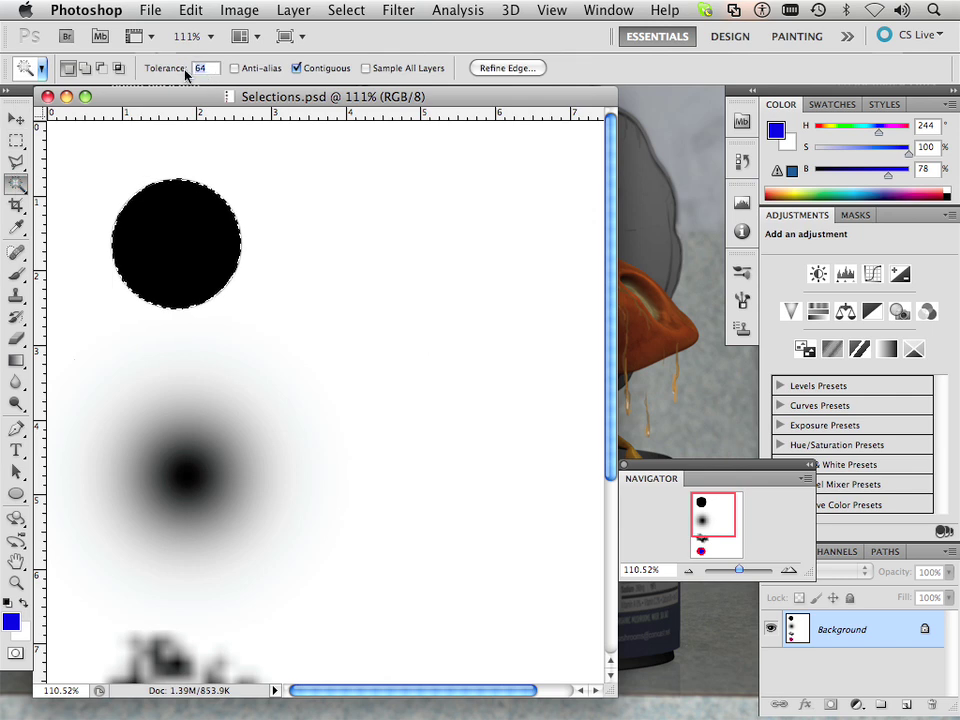
pyautogui.click(235, 68)
pyautogui.write('128')
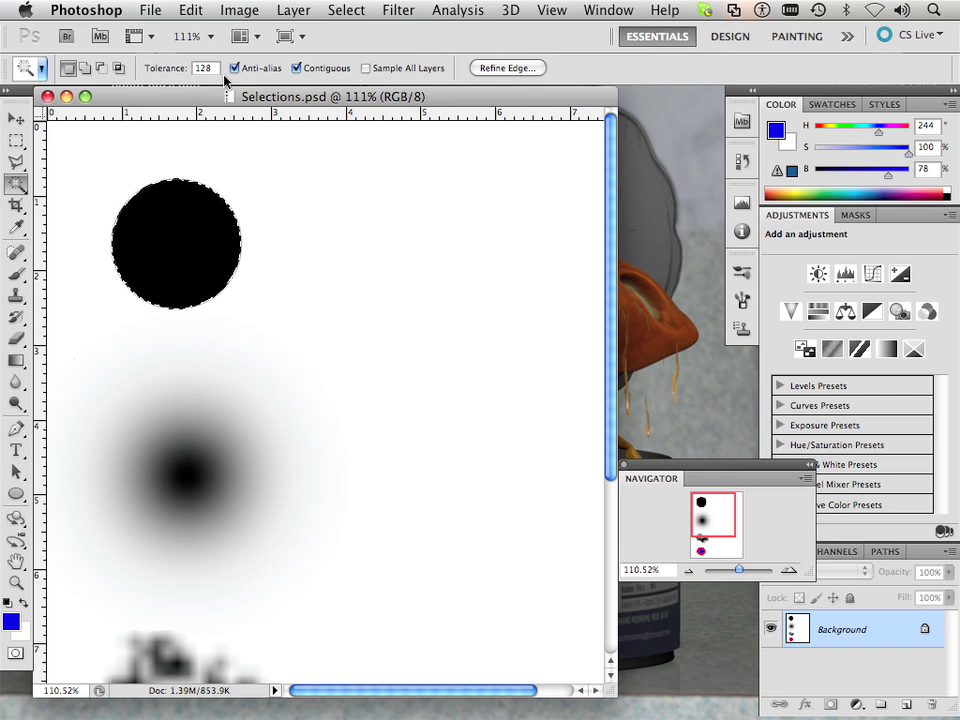
pyautogui.click(281, 270)
pyautogui.click(214, 257)
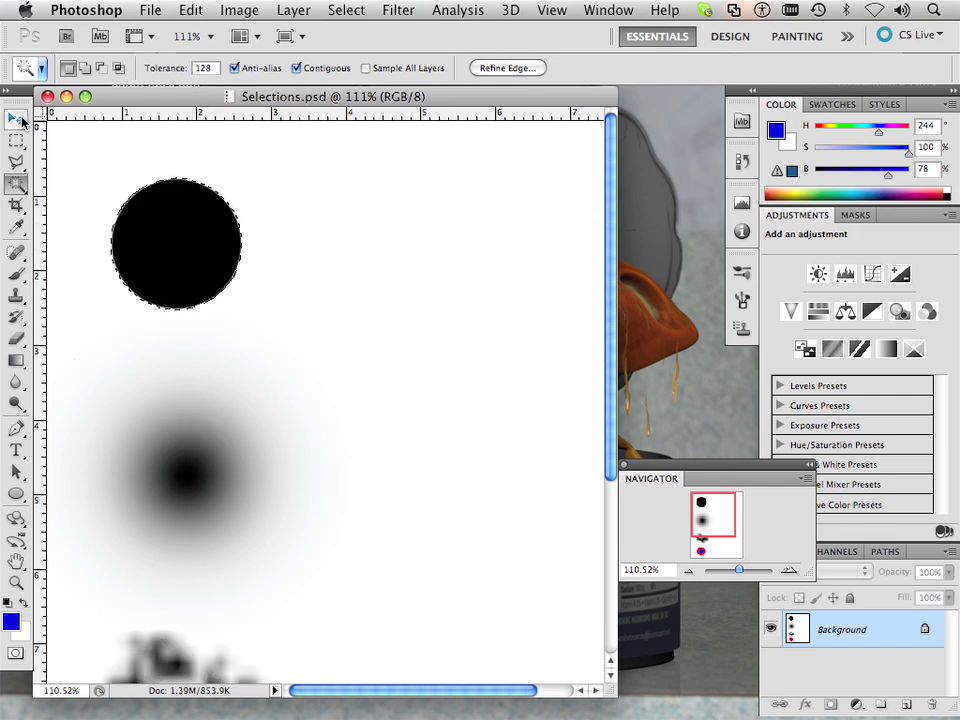
pyautogui.press('v')
pyautogui.moveTo(247, 250); pyautogui.dragTo(408, 274)
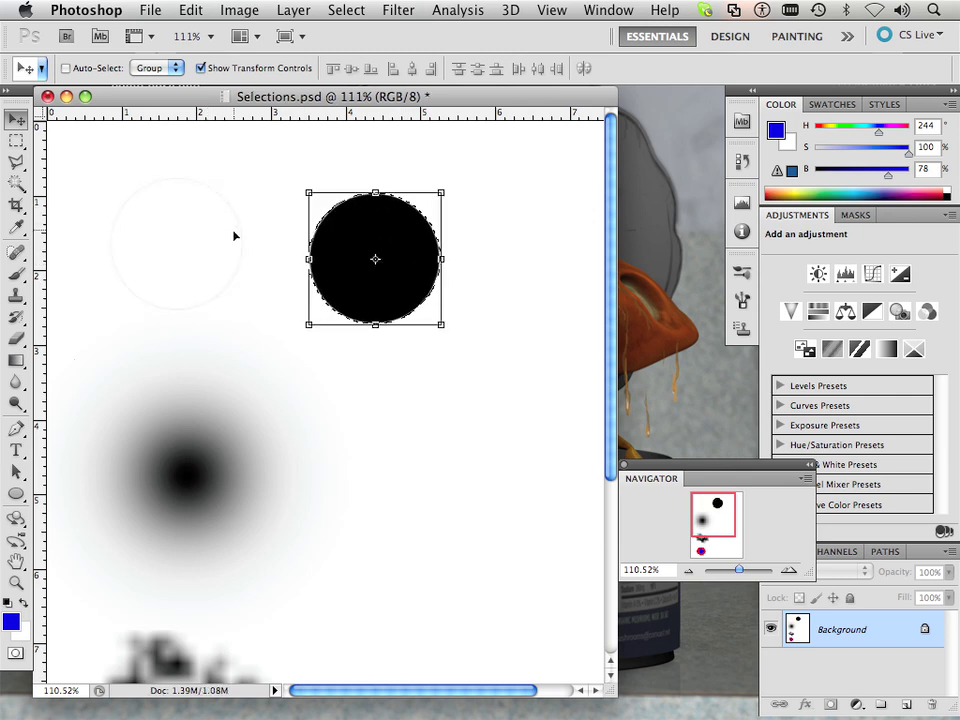
pyautogui.hotkey('ctrl', 'z')
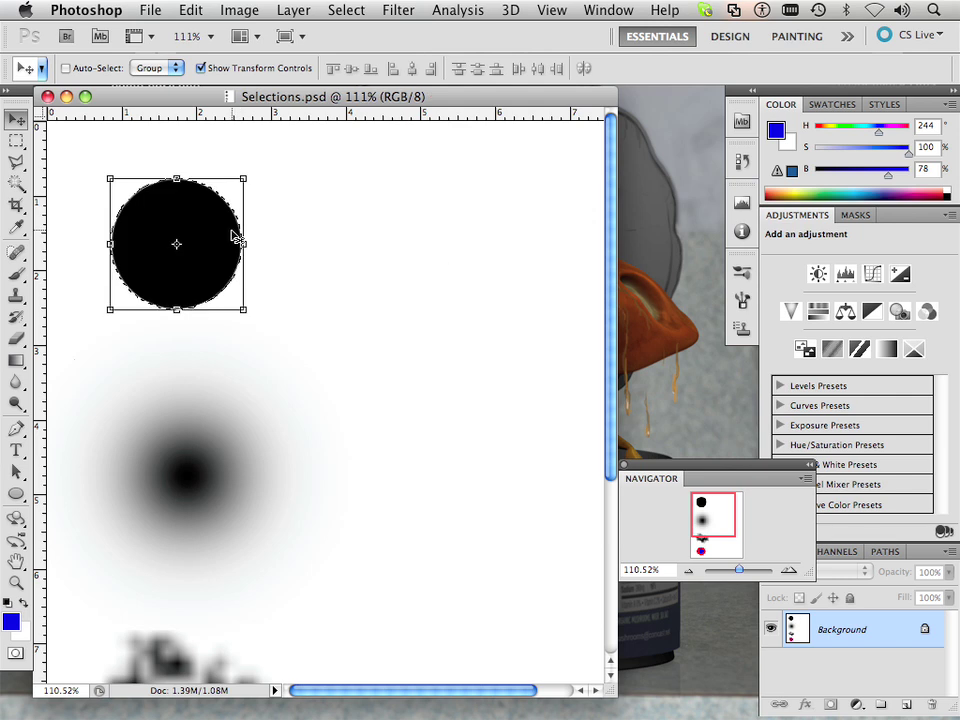
# Step: Return to the Magic Wand and use Select > Deselect to clear everything
pyautogui.click(18, 165)
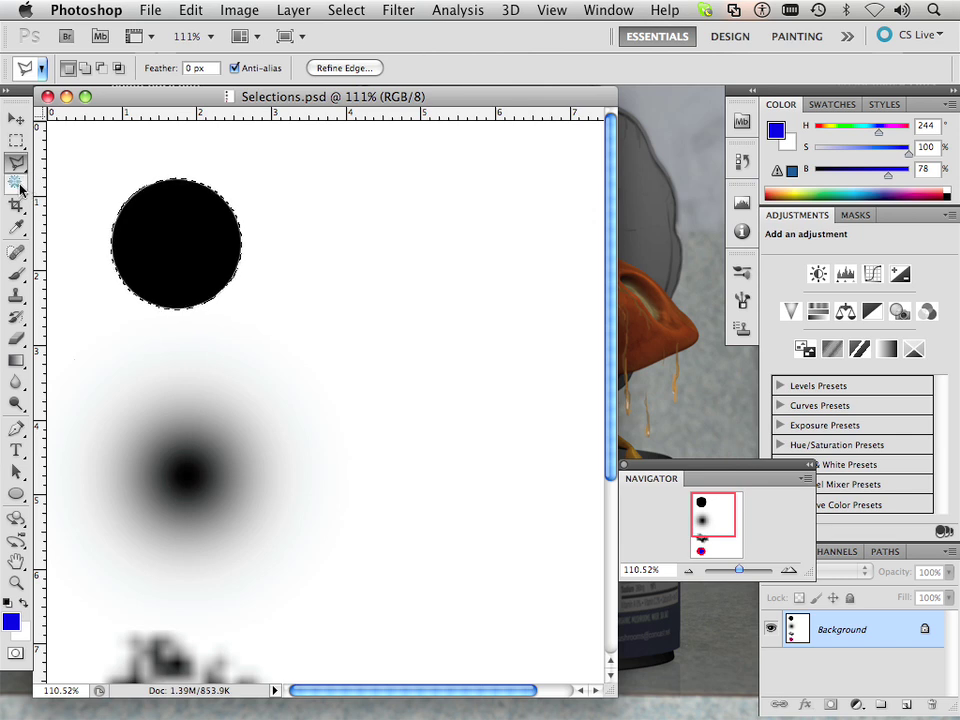
pyautogui.click(17, 183)
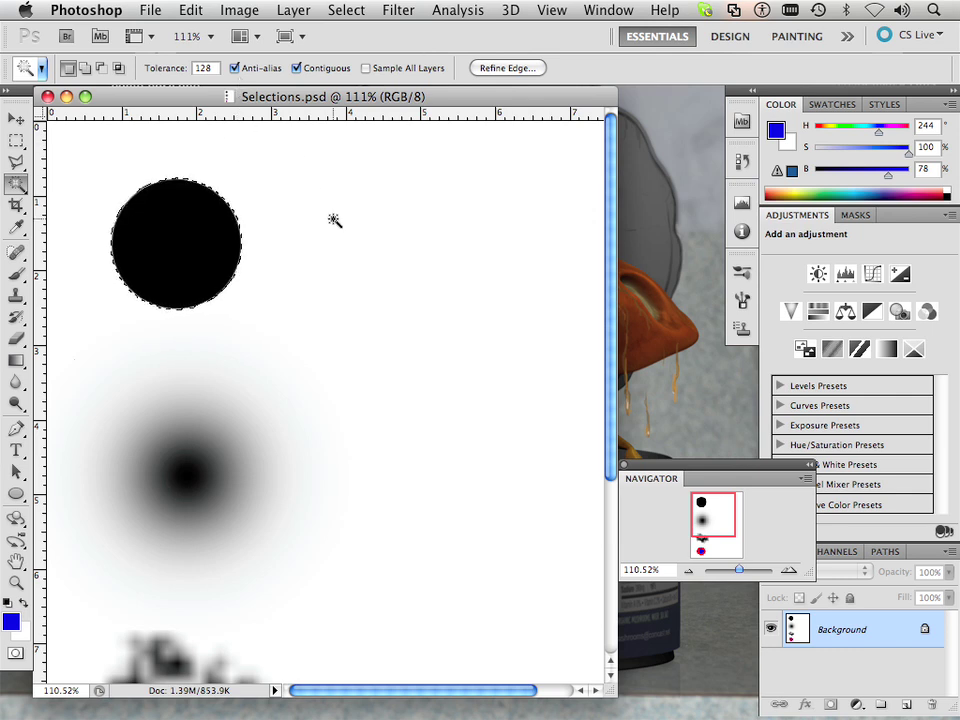
pyautogui.click(346, 10)
pyautogui.click(352, 47)
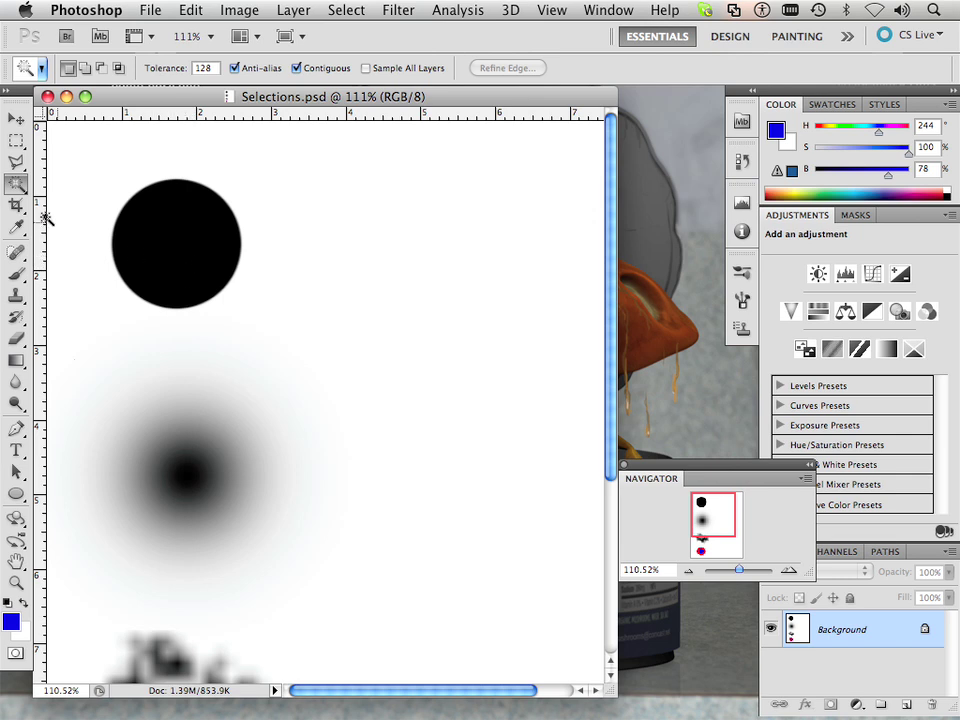
# Step: Switch to the Quick Selection Tool and brush the circle's right edge, clearing spills into white
pyautogui.click(17, 186)
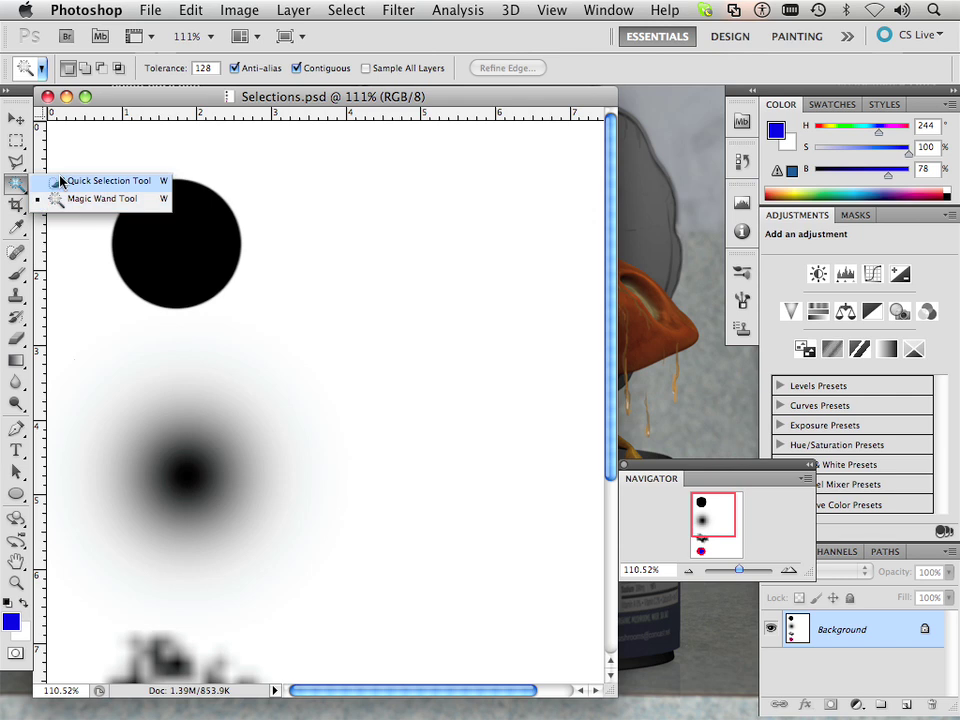
pyautogui.click(155, 181)
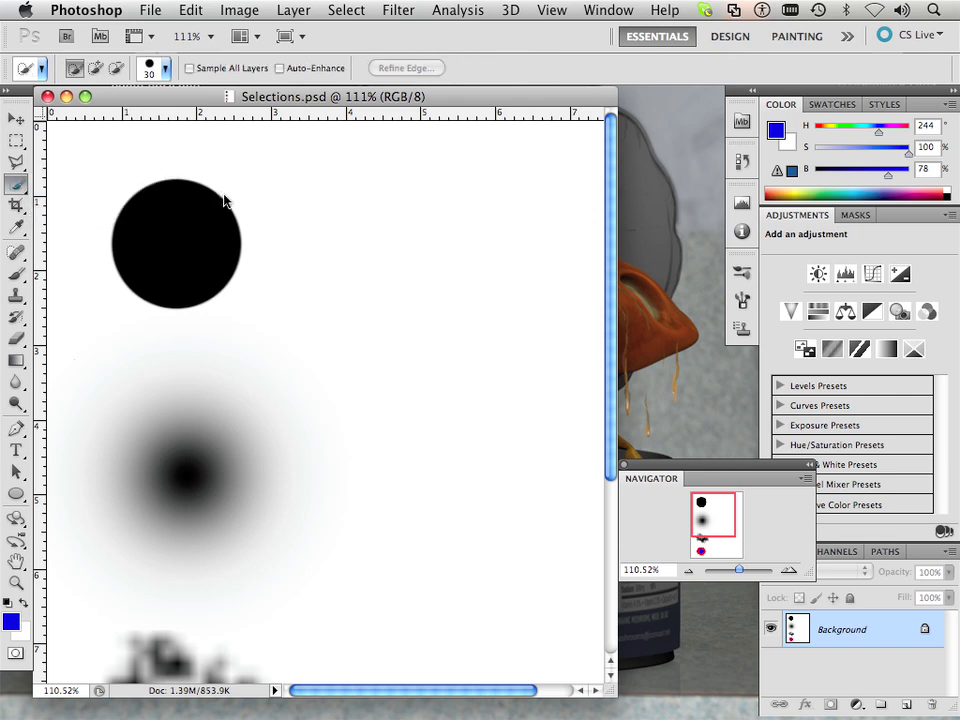
pyautogui.moveTo(225, 191)
pyautogui.mouseDown()
pyautogui.moveTo(251, 229)
pyautogui.moveTo(250, 255)
pyautogui.mouseUp()
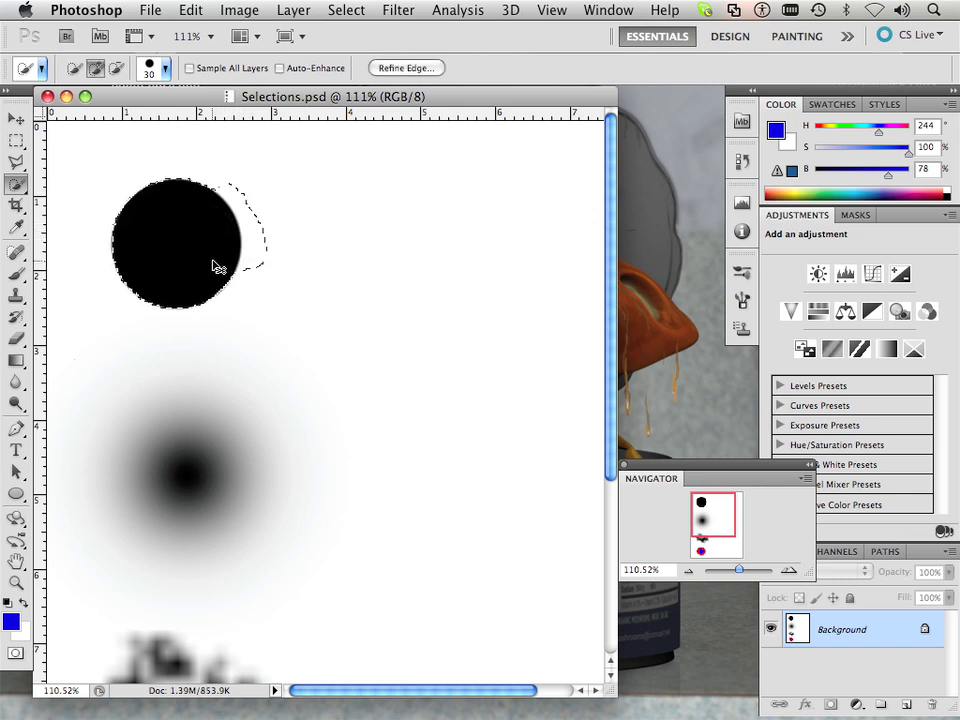
pyautogui.press('super+d')
pyautogui.click(241, 268)
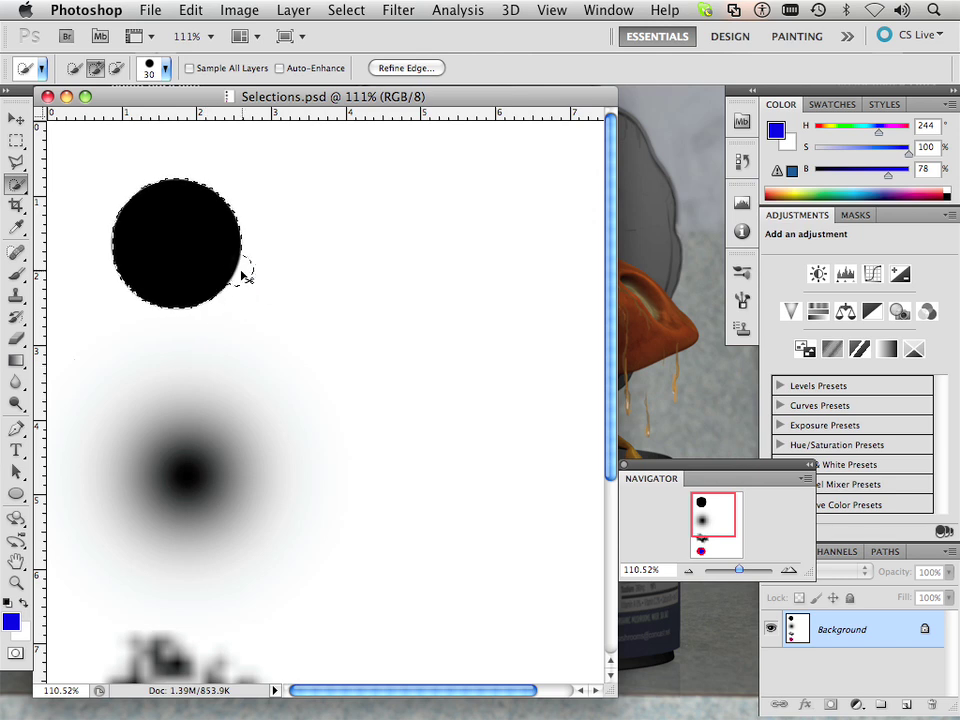
pyautogui.press('super+d')
# Step: Repaint the quick selection around the circle, then test moving it right and undo
pyautogui.moveTo(255, 199)
pyautogui.mouseDown()
pyautogui.moveTo(170, 163)
pyautogui.moveTo(124, 183)
pyautogui.moveTo(101, 212)
pyautogui.mouseUp()
pyautogui.moveTo(199, 325)
pyautogui.mouseDown()
pyautogui.moveTo(234, 309)
pyautogui.moveTo(264, 276)
pyautogui.moveTo(265, 240)
pyautogui.moveTo(231, 274)
pyautogui.mouseUp()
pyautogui.press('super+d')
pyautogui.click(15, 120)
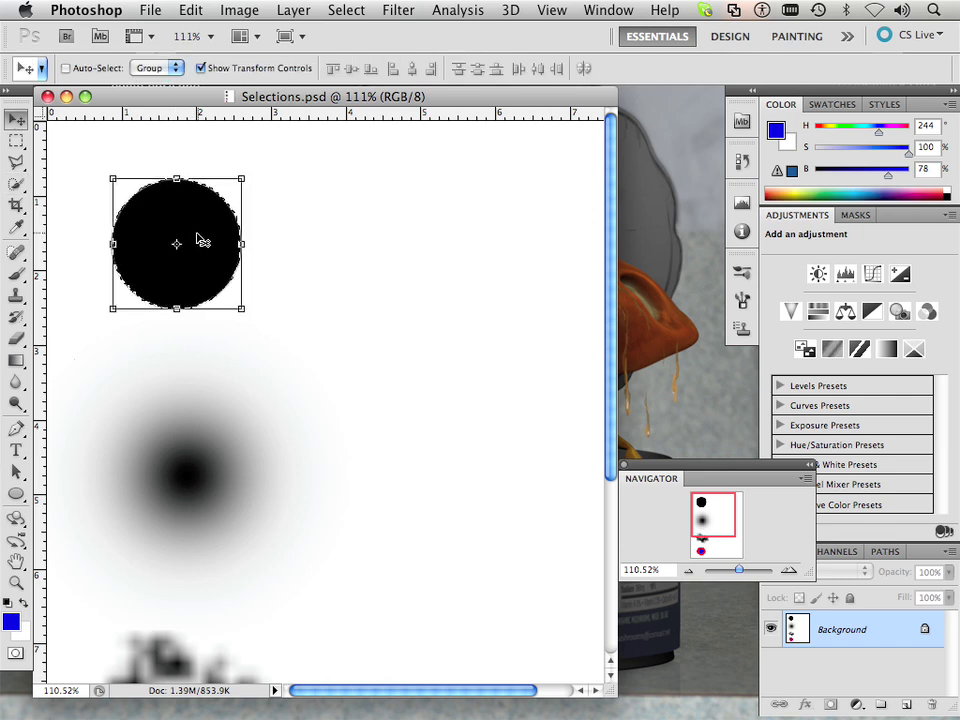
pyautogui.moveTo(204, 240); pyautogui.dragTo(300, 252)
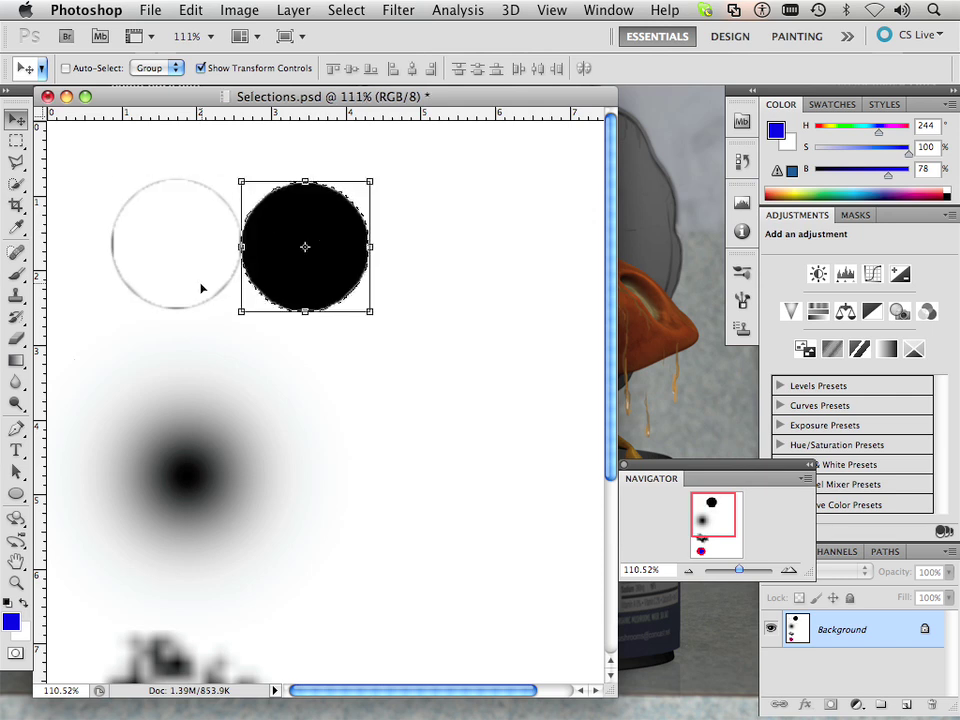
pyautogui.press('super+z')
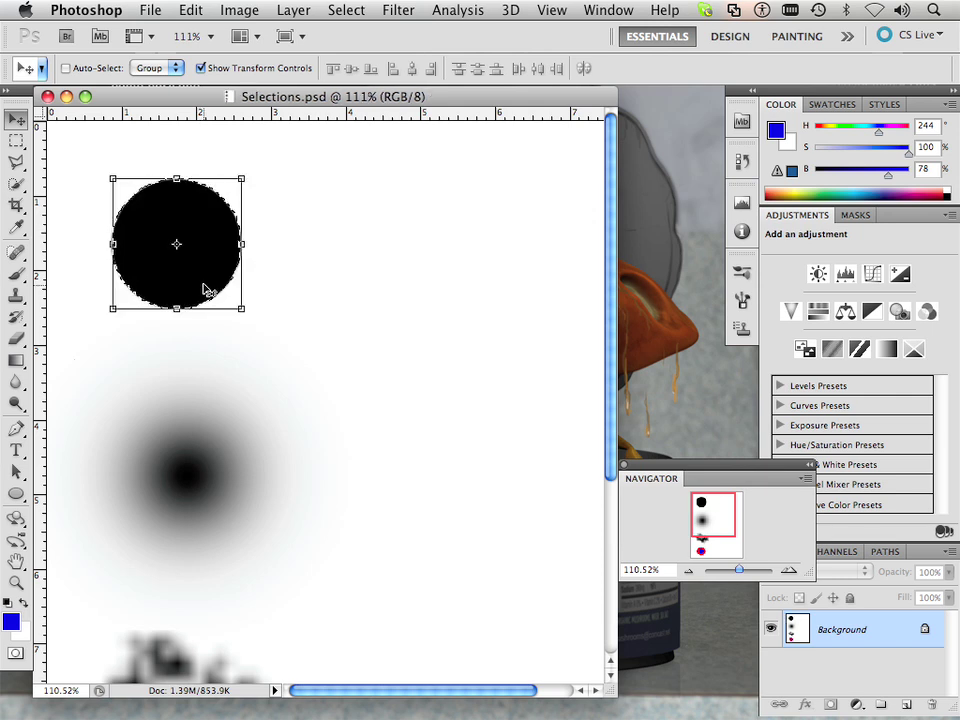
# Step: Choose the Elliptical Marquee tool and clear the existing selection
pyautogui.click(16, 141)
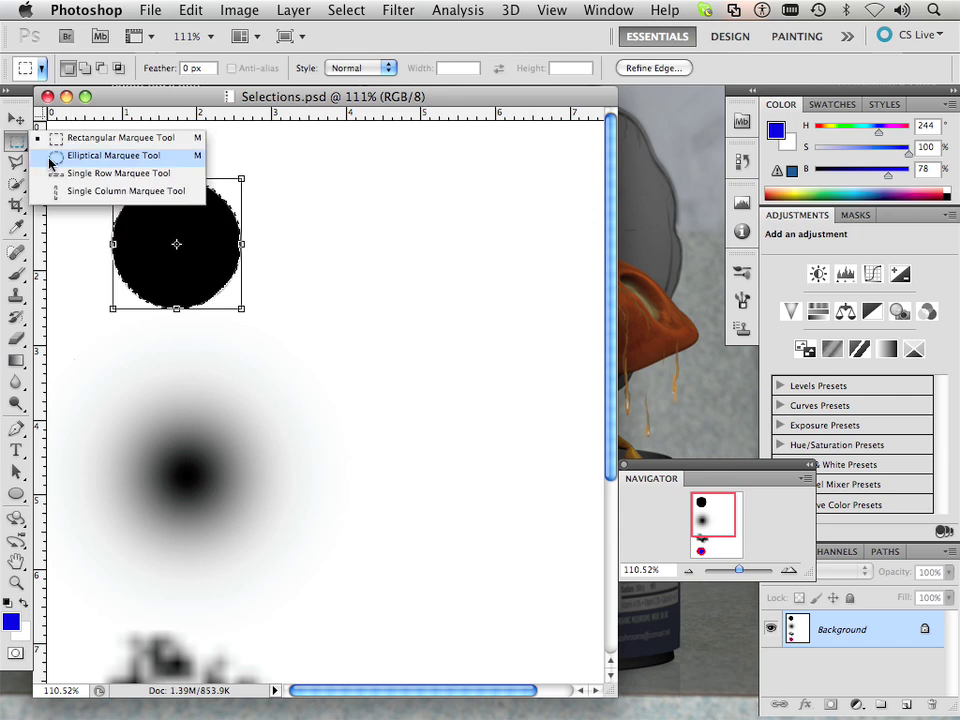
pyautogui.click(100, 155)
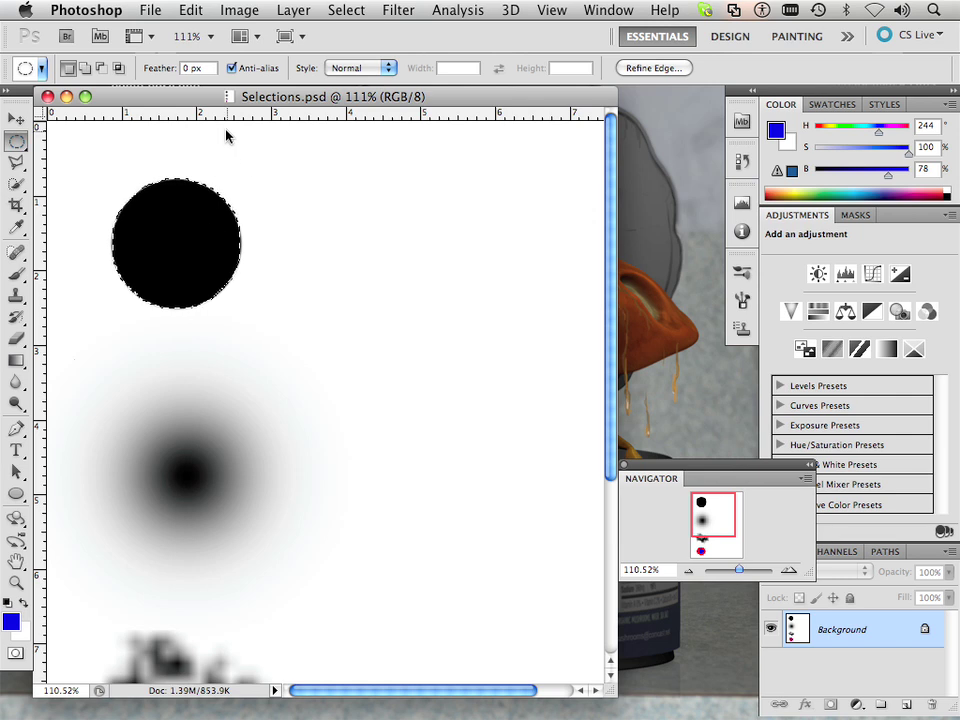
pyautogui.click(340, 12)
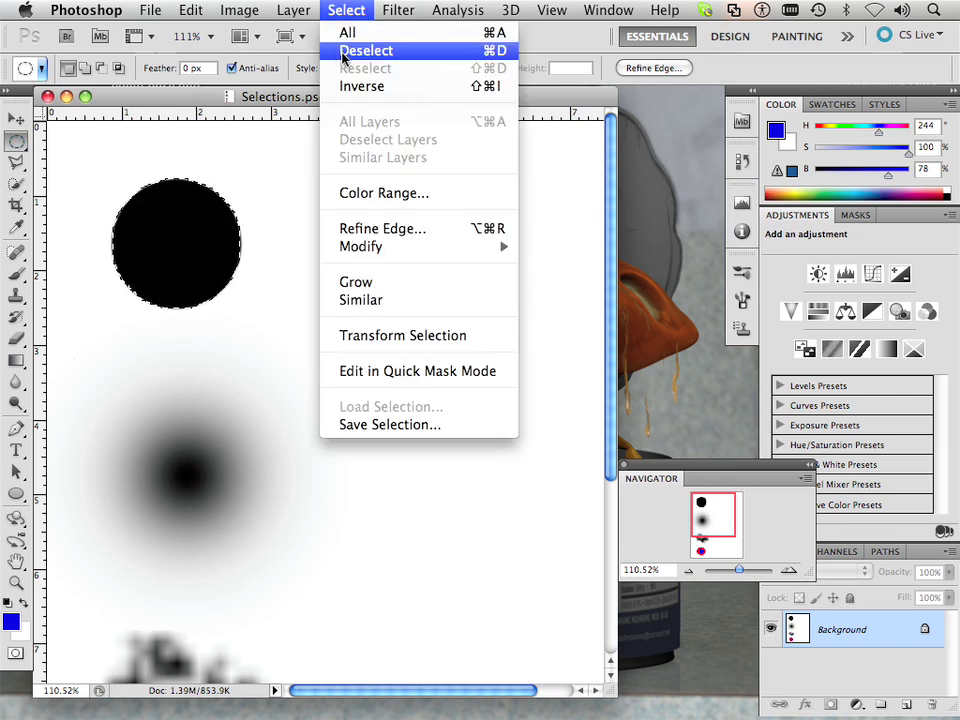
pyautogui.click(342, 51)
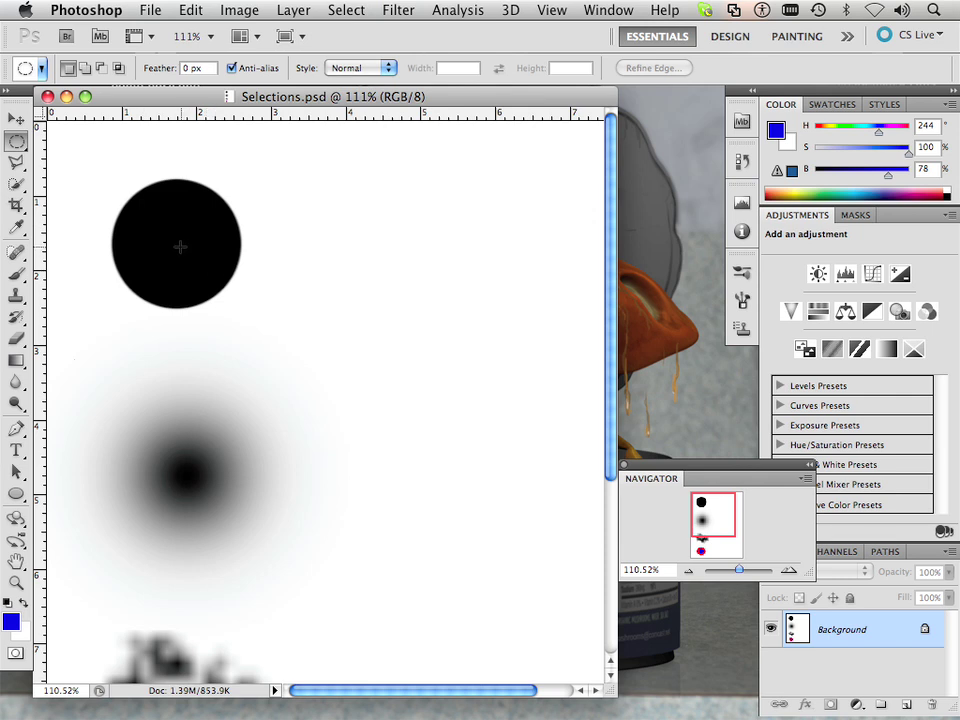
# Step: Drag an ellipse sized to fit around the hard-edged black circle
pyautogui.moveTo(179, 249); pyautogui.dragTo(195, 265)
pyautogui.moveTo(227, 303); pyautogui.dragTo(232, 316)
pyautogui.press('super+shift+d')
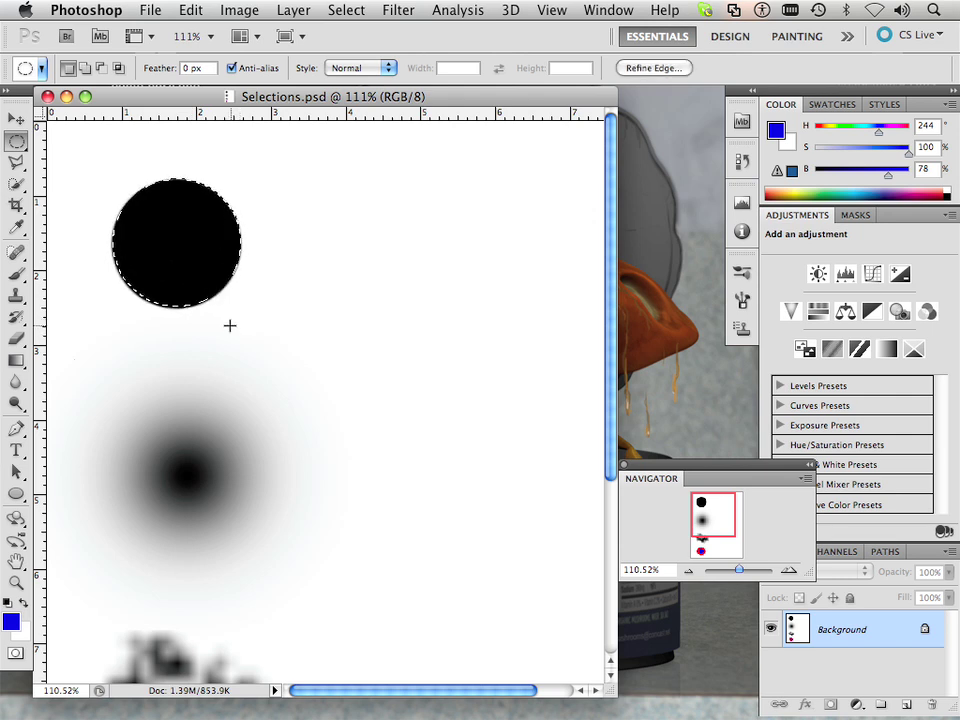
pyautogui.click(187, 290)
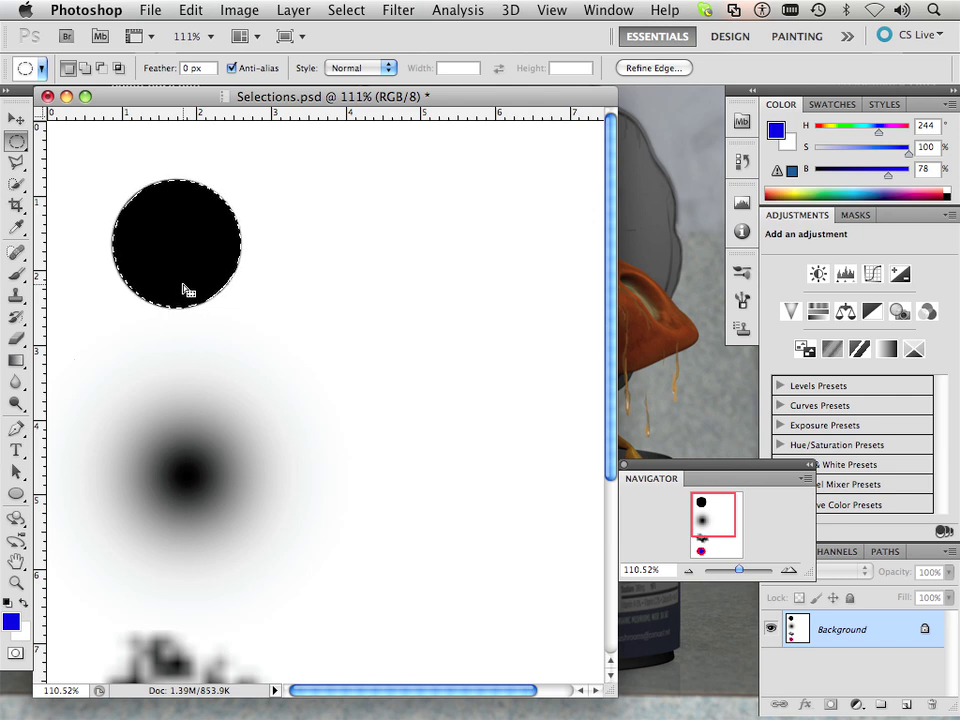
pyautogui.click(16, 118)
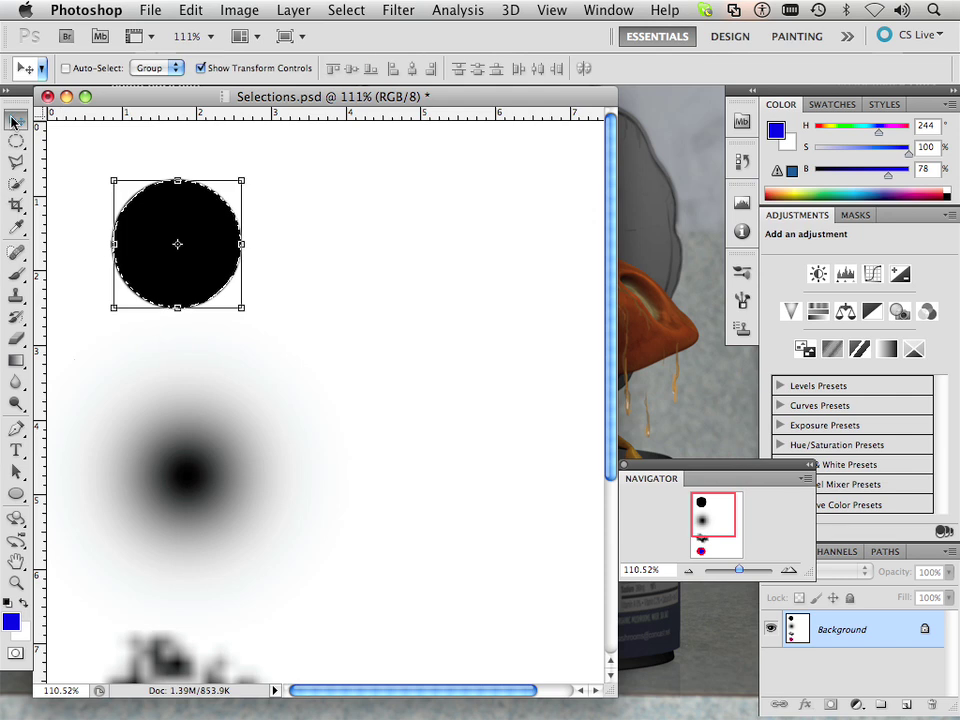
pyautogui.moveTo(205, 248); pyautogui.dragTo(479, 277)
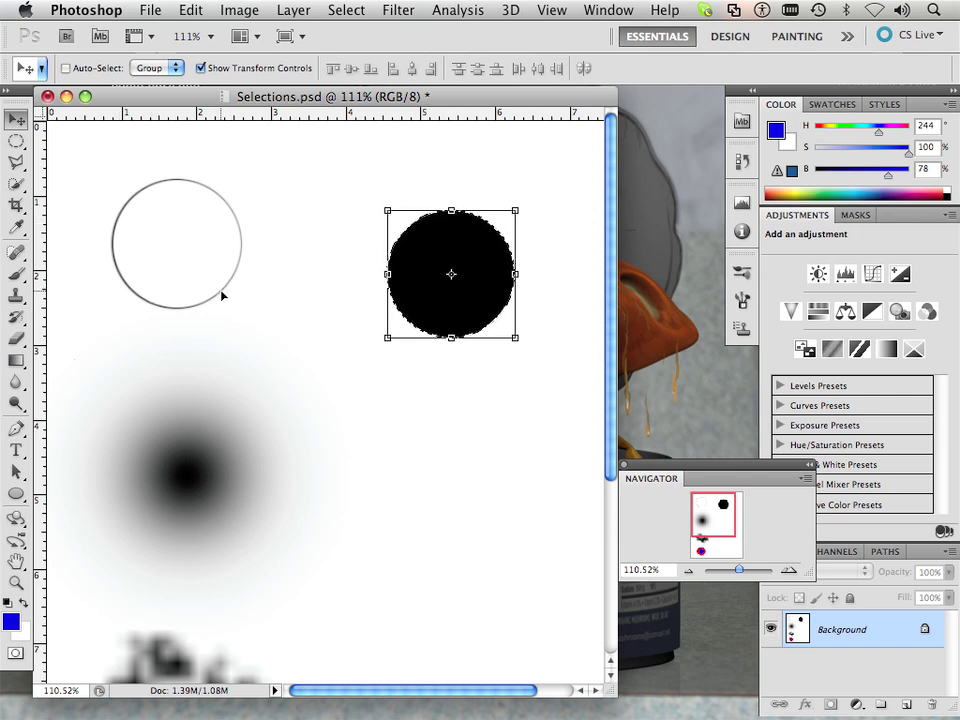
pyautogui.press('super+z')
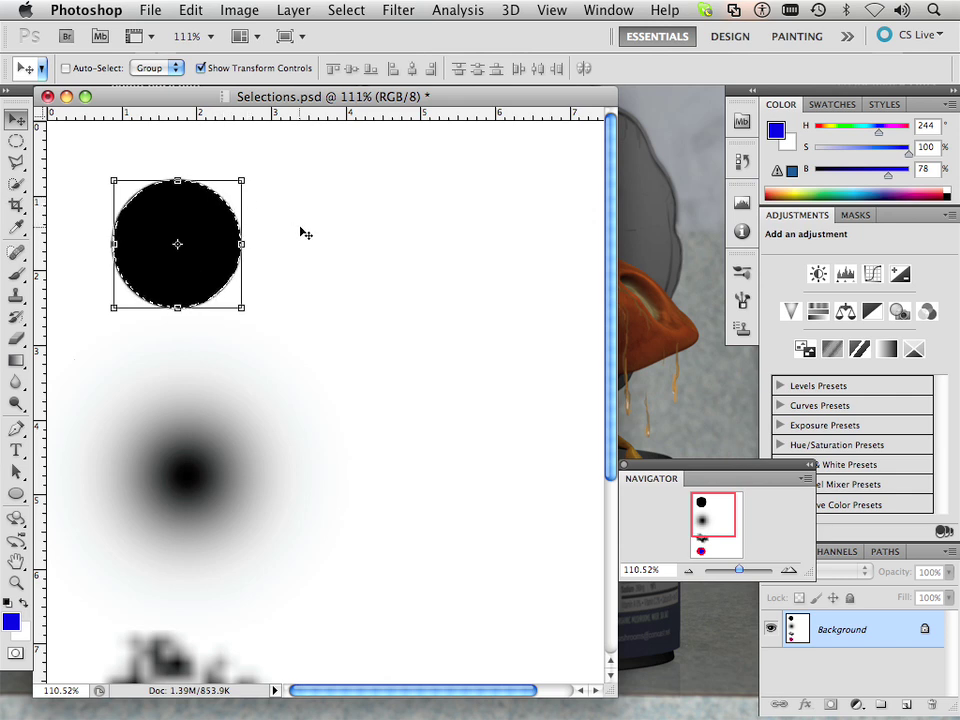
# Step: Deselect, brush over the black circle in Quick Mask, and exit to turn it into a selection
pyautogui.click(350, 10)
pyautogui.click(362, 50)
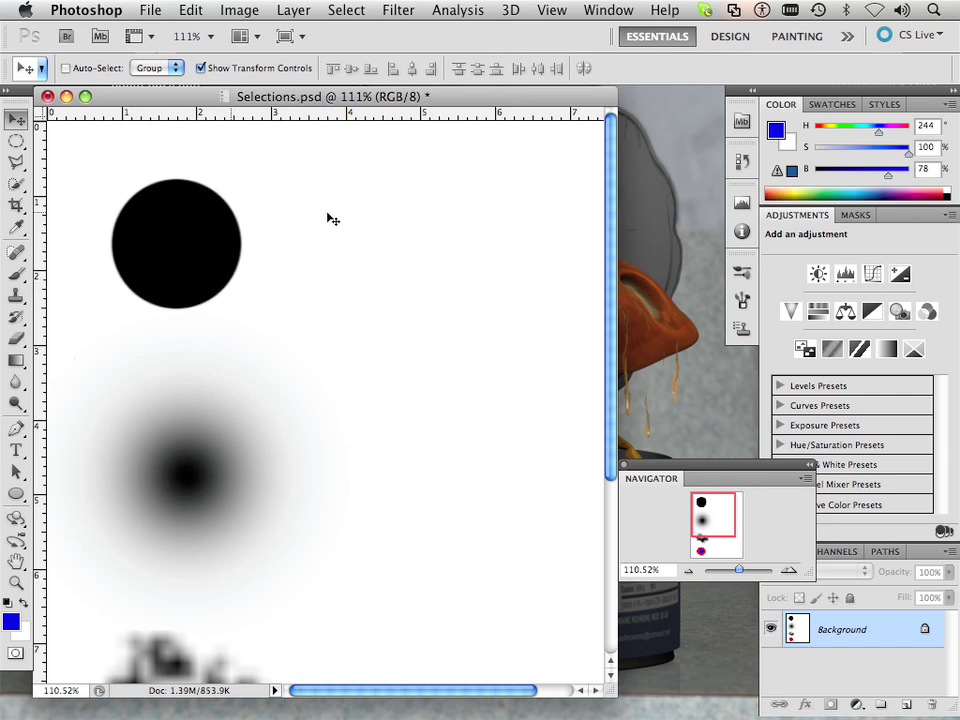
pyautogui.click(15, 655)
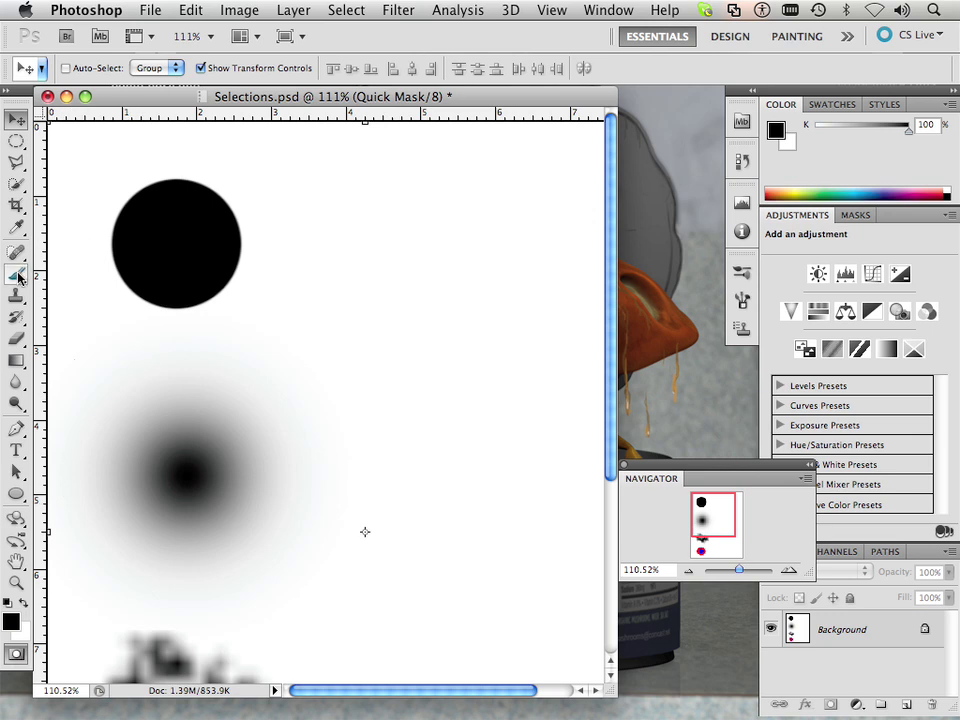
pyautogui.press('b')
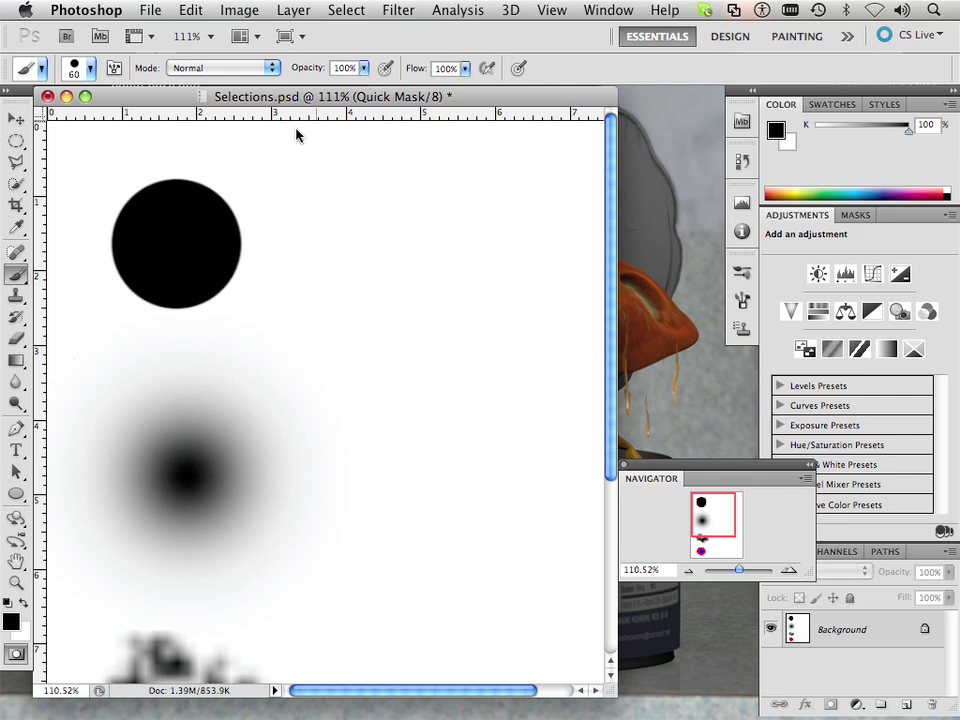
pyautogui.moveTo(168, 231)
pyautogui.mouseDown()
pyautogui.moveTo(182, 216)
pyautogui.moveTo(171, 212)
pyautogui.moveTo(160, 230)
pyautogui.moveTo(158, 222)
pyautogui.moveTo(152, 240)
pyautogui.moveTo(163, 258)
pyautogui.moveTo(192, 260)
pyautogui.moveTo(195, 210)
pyautogui.moveTo(204, 219)
pyautogui.moveTo(206, 254)
pyautogui.moveTo(196, 244)
pyautogui.moveTo(178, 262)
pyautogui.moveTo(146, 253)
pyautogui.moveTo(150, 212)
pyautogui.moveTo(155, 205)
pyautogui.moveTo(198, 220)
pyautogui.mouseUp()
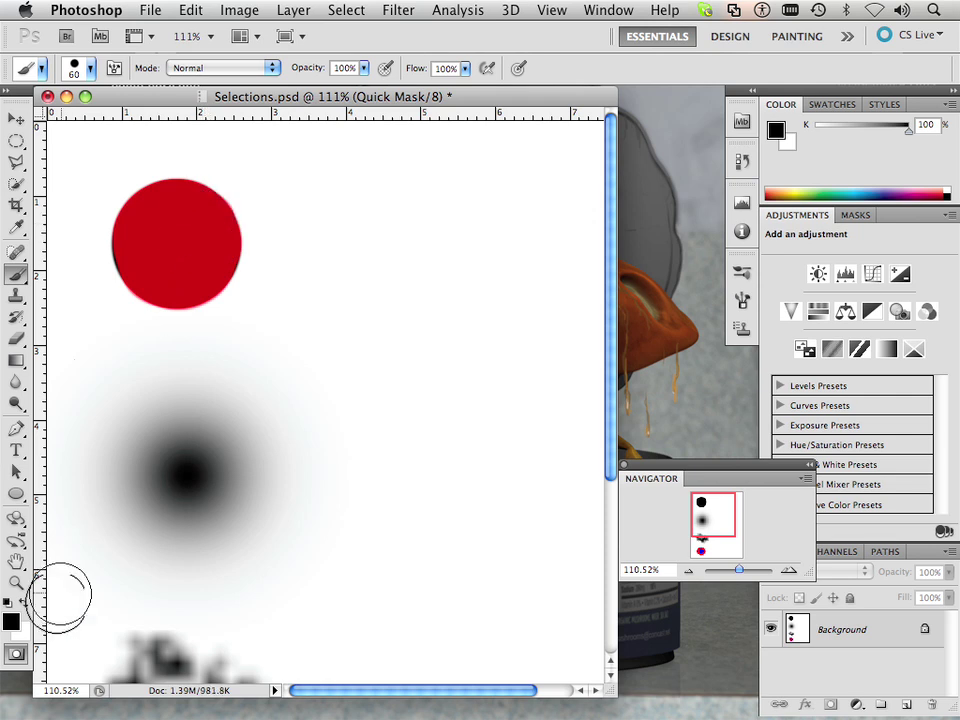
pyautogui.click(15, 655)
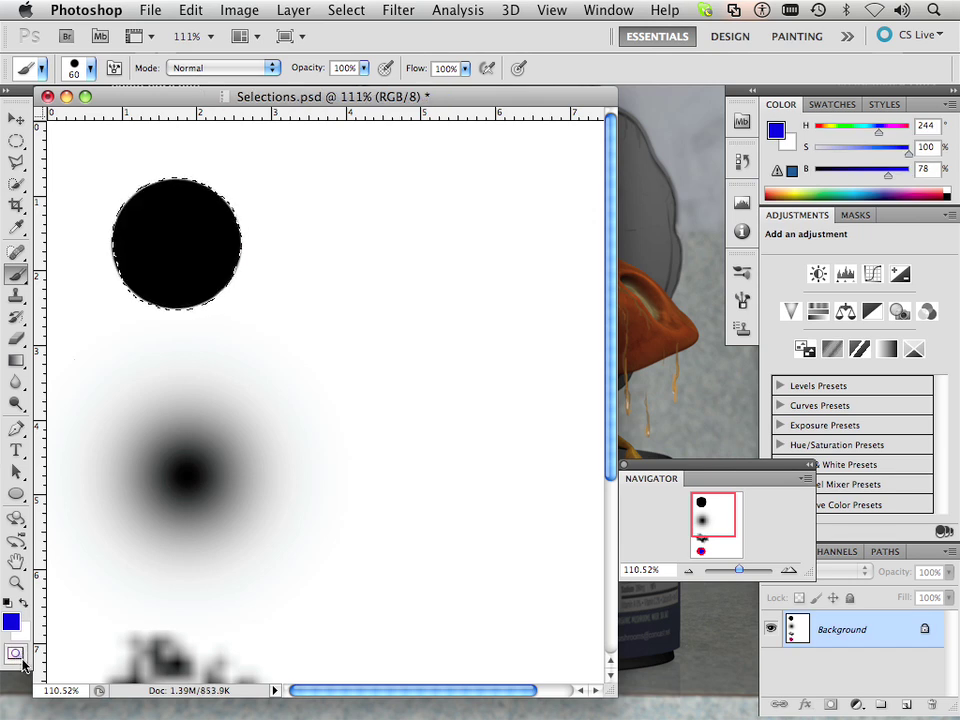
# Step: After the locked-layer alert, convert Background to Layer 0, then test a move and undo
pyautogui.click(16, 119)
pyautogui.moveTo(228, 233); pyautogui.dragTo(354, 246)
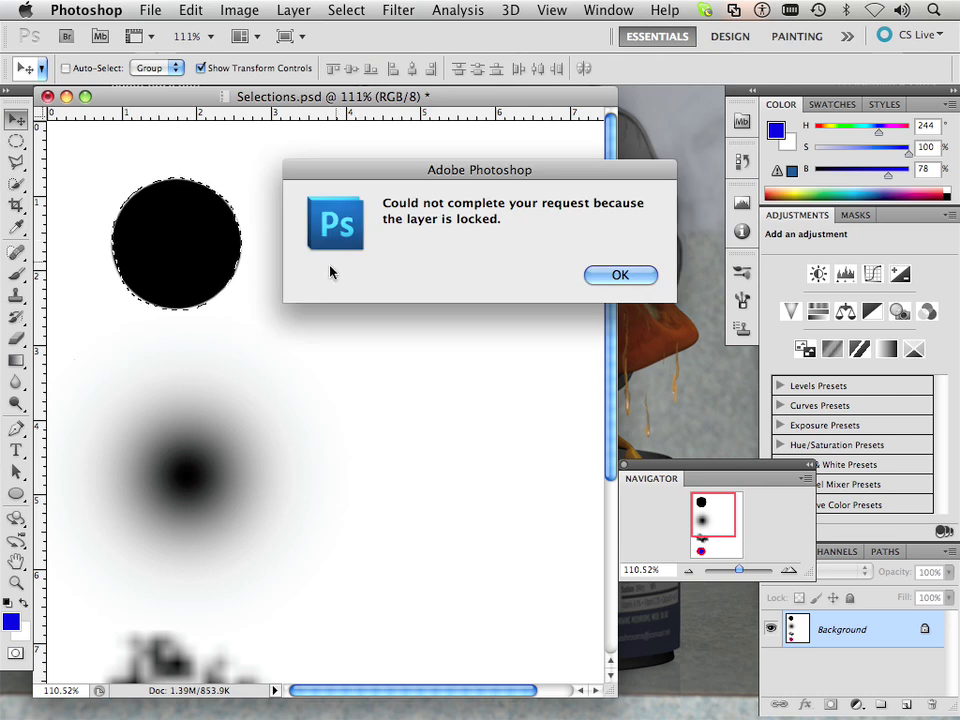
pyautogui.click(614, 276)
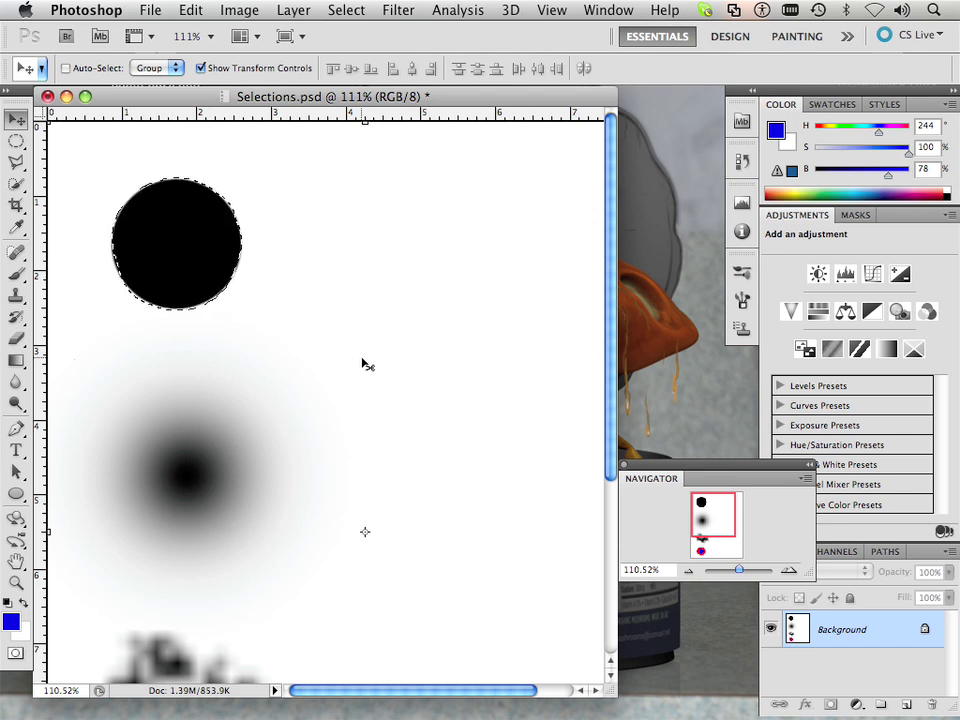
pyautogui.doubleClick(880, 630)
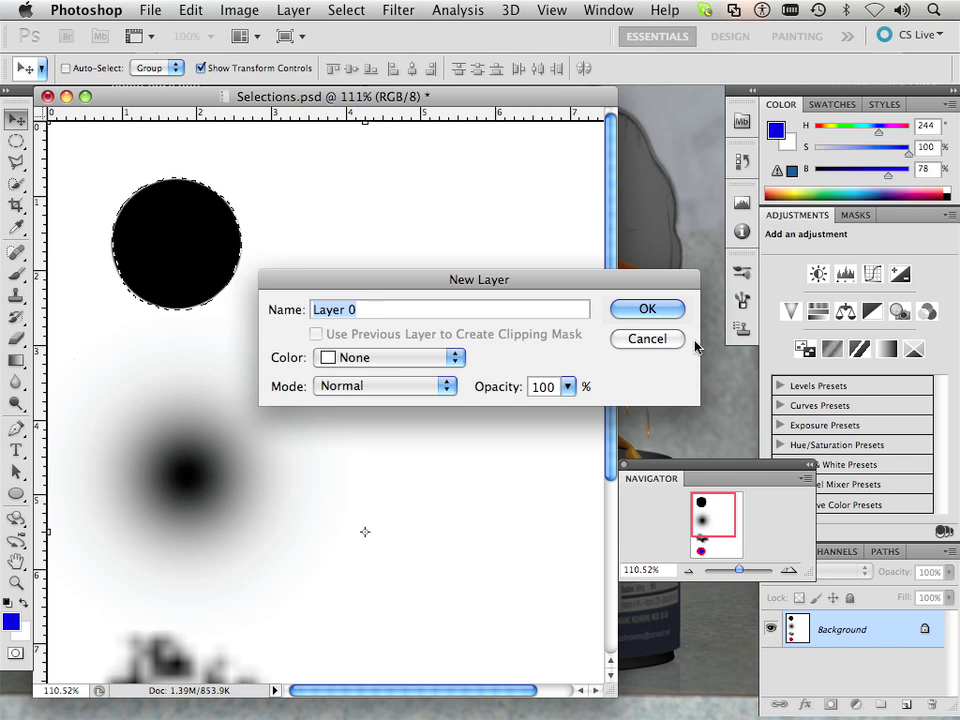
pyautogui.click(660, 312)
pyautogui.moveTo(205, 248); pyautogui.dragTo(320, 288)
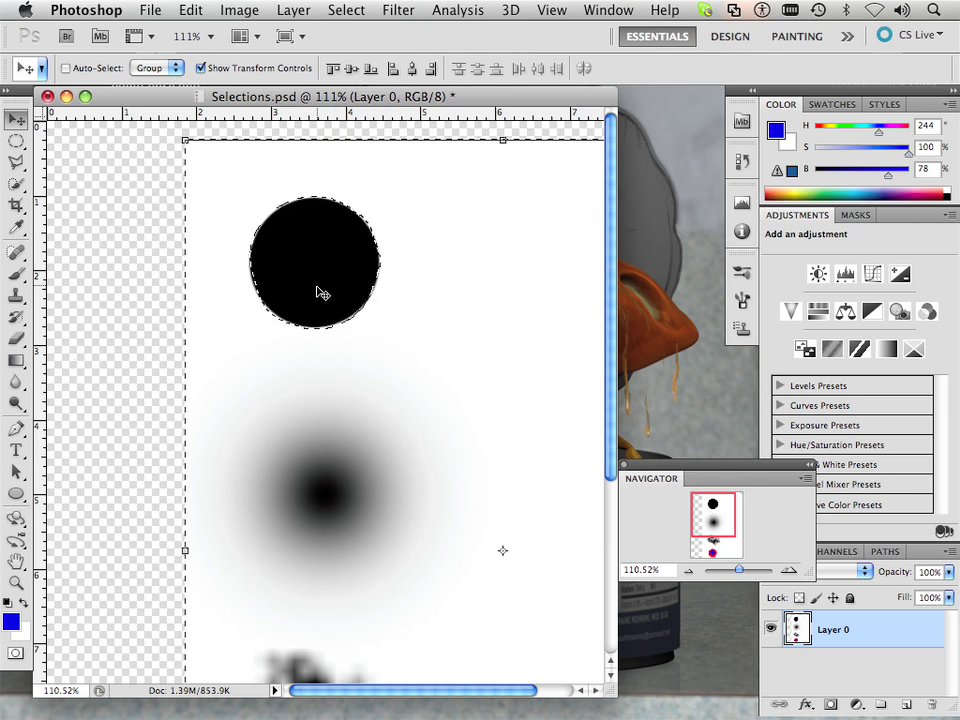
pyautogui.press('super+z')
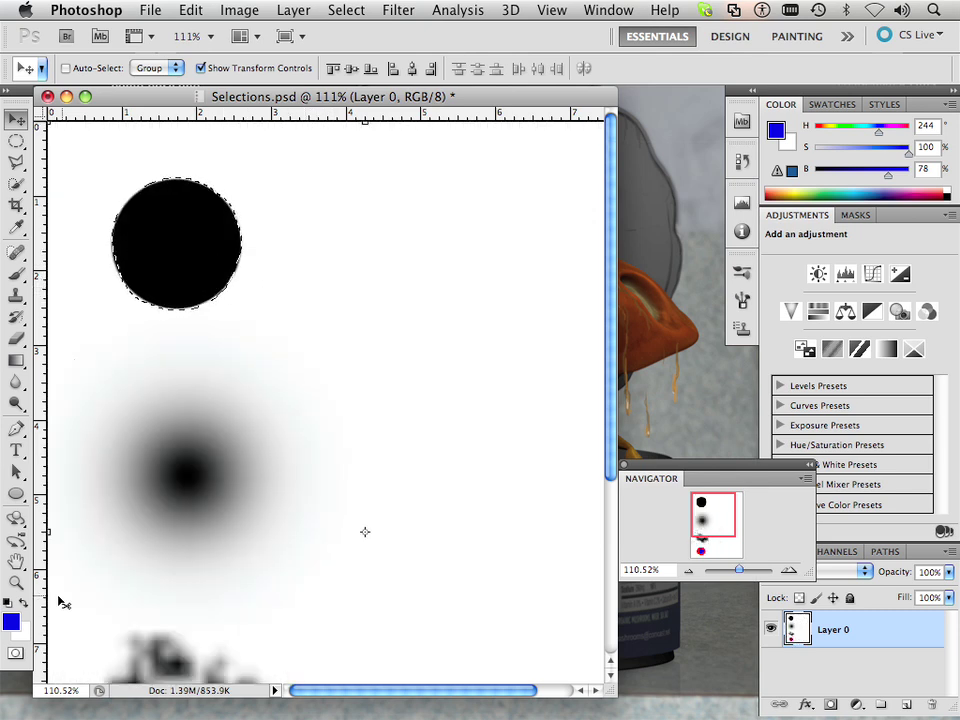
pyautogui.click(16, 655)
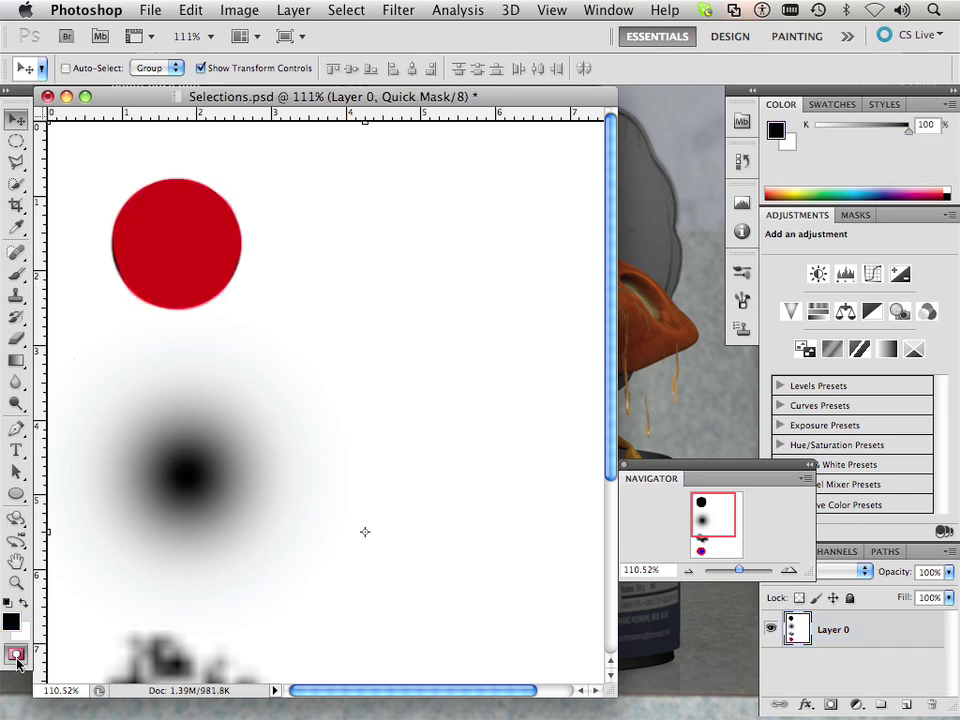
pyautogui.click(16, 655)
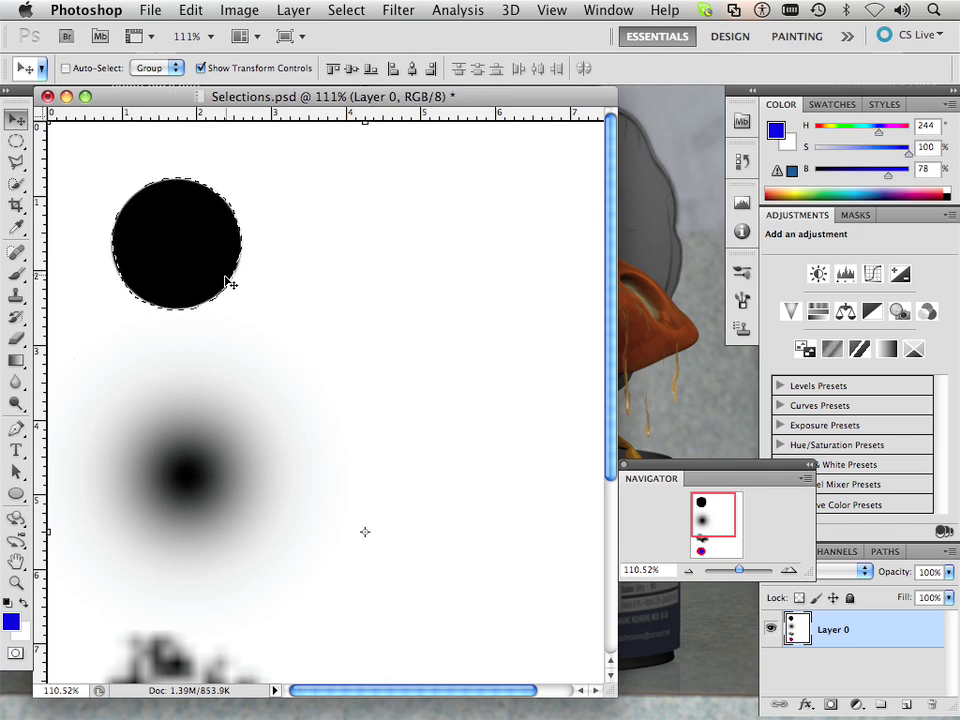
pyautogui.click(345, 12)
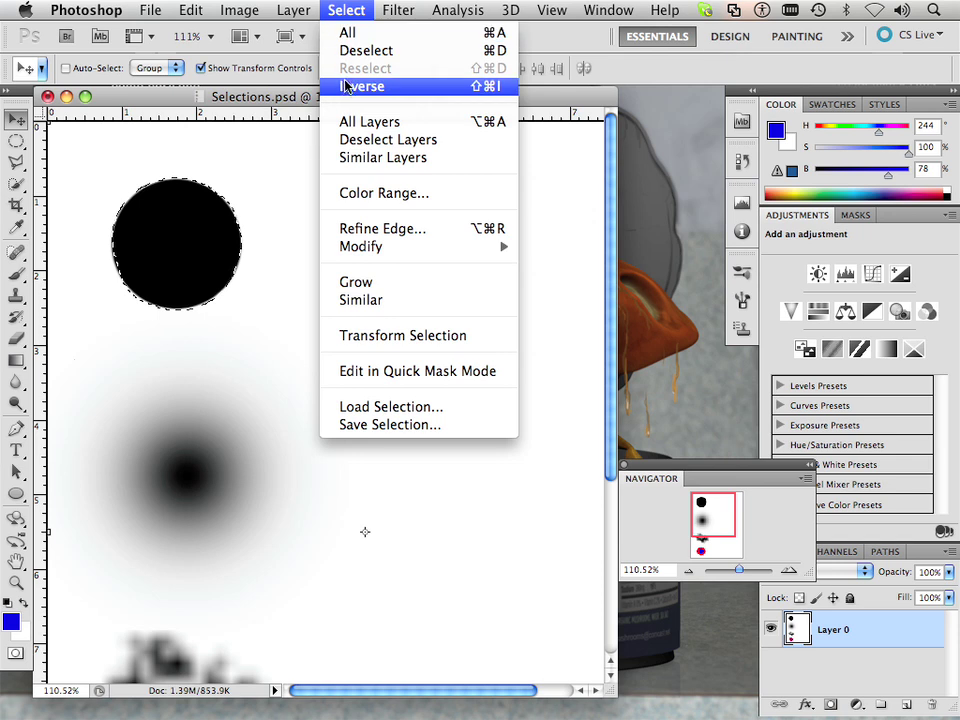
pyautogui.click(244, 205)
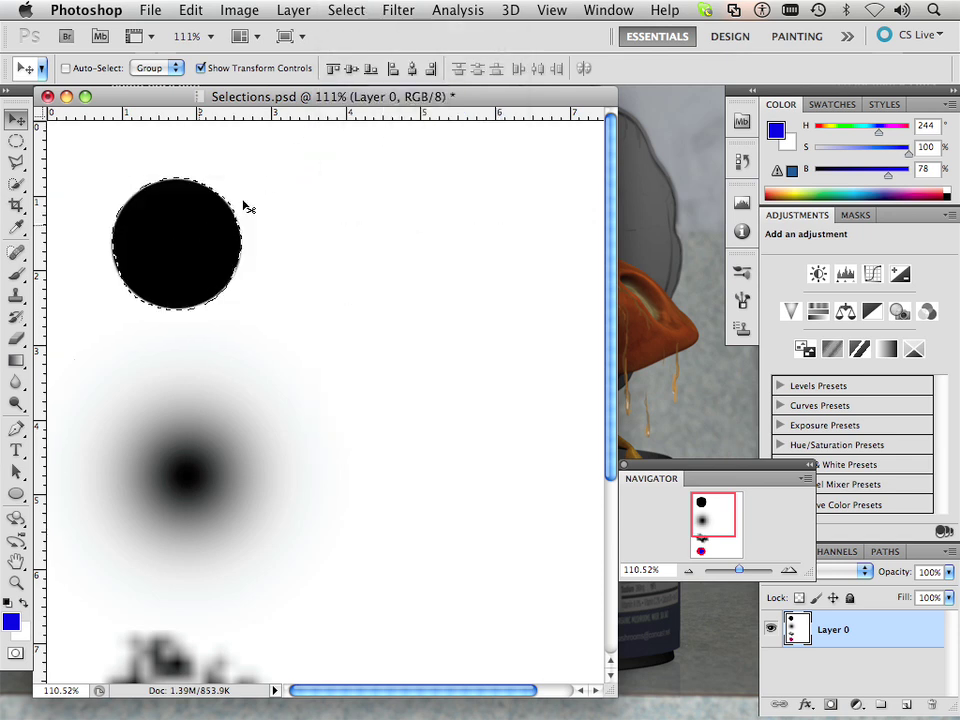
pyautogui.moveTo(296, 199); pyautogui.dragTo(433, 266)
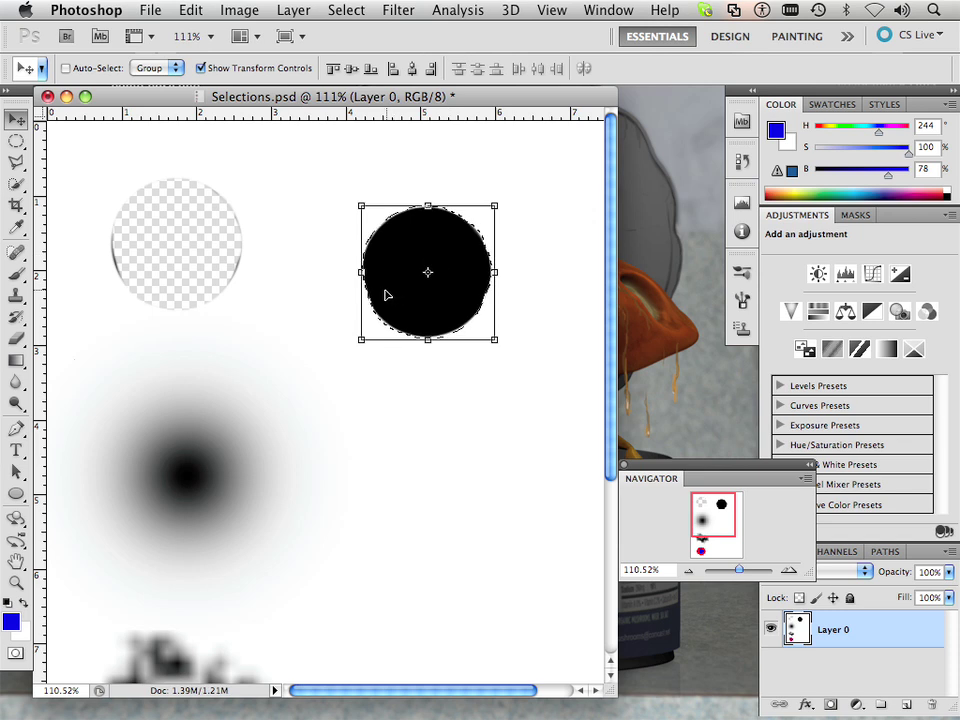
pyautogui.press('super+z')
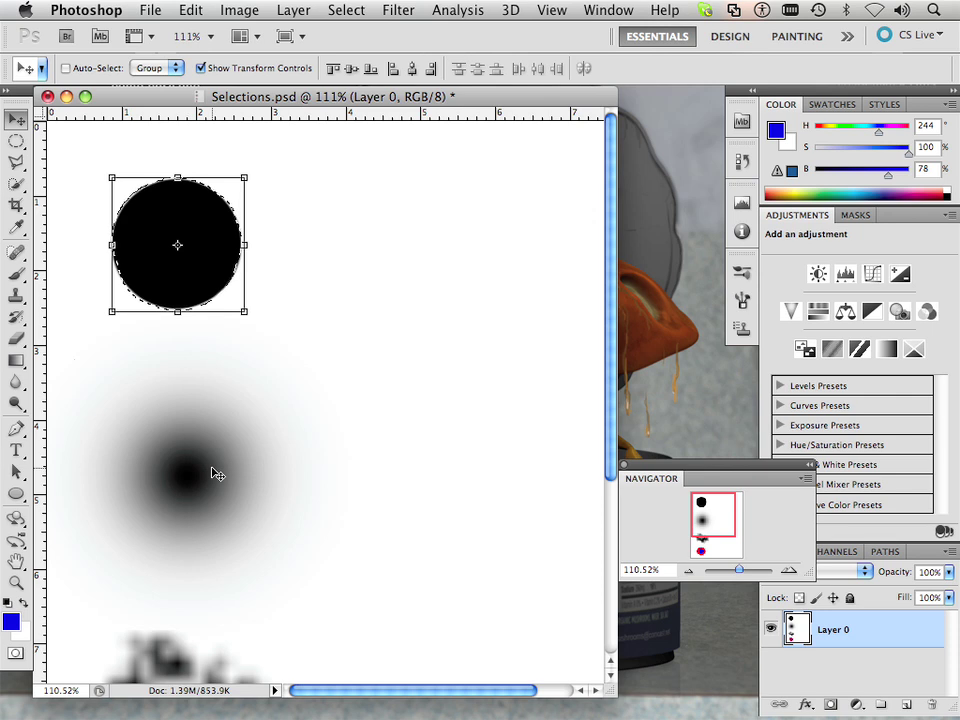
pyautogui.moveTo(707, 510)
pyautogui.mouseDown()
pyautogui.moveTo(706, 531)
pyautogui.moveTo(694, 500)
pyautogui.mouseUp()
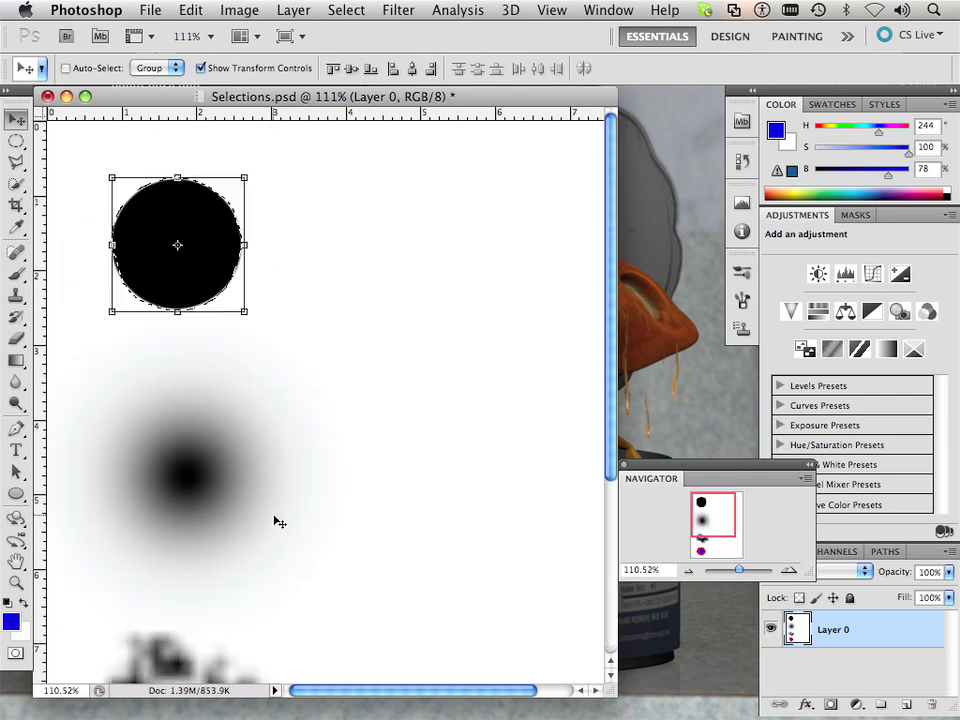